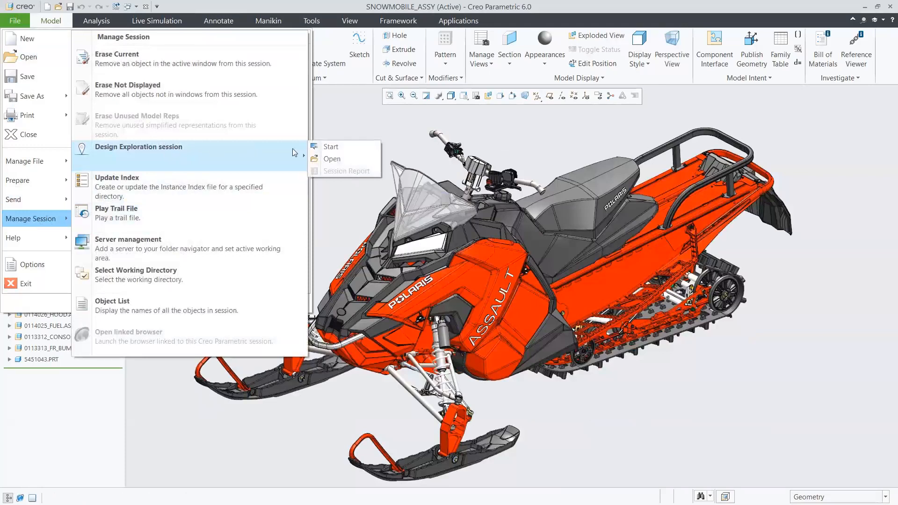
Start a Design Exploration session named DEX_FOR_SEAT_DESIGN for the snowmobile assembly.
left_click(331, 147)
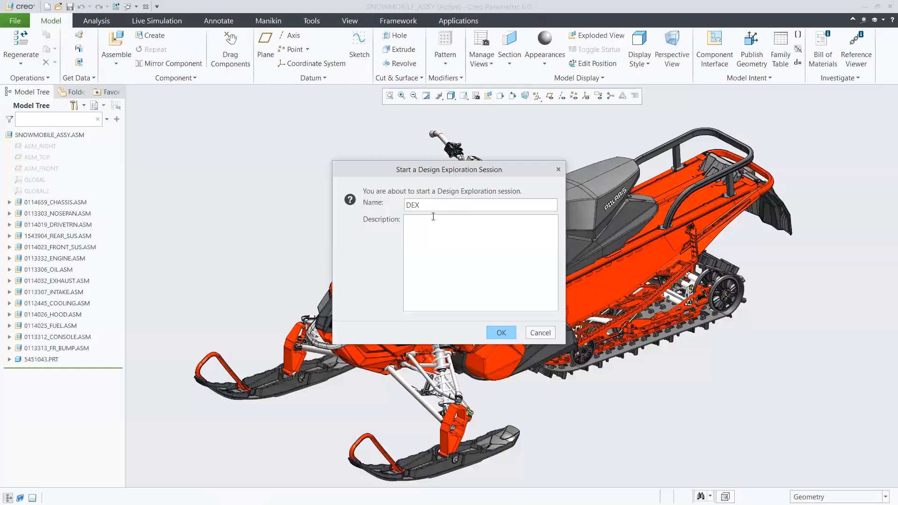
type("DEX_for_Seat_Design")
left_click(433, 216)
left_click(499, 332)
key("F5")
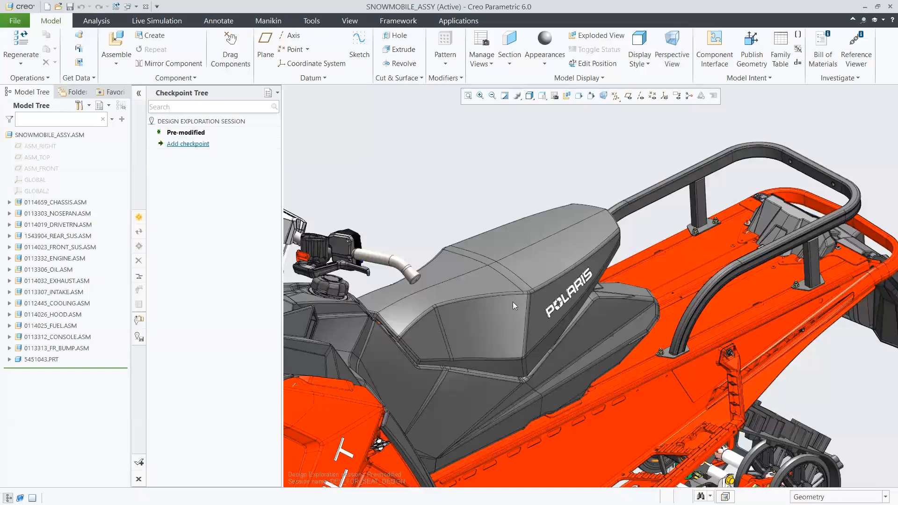
Delete the seat assembly 2685716_SEAT_ASSY.ASM, including its cargo rack, from the fuel assembly.
left_click(532, 233)
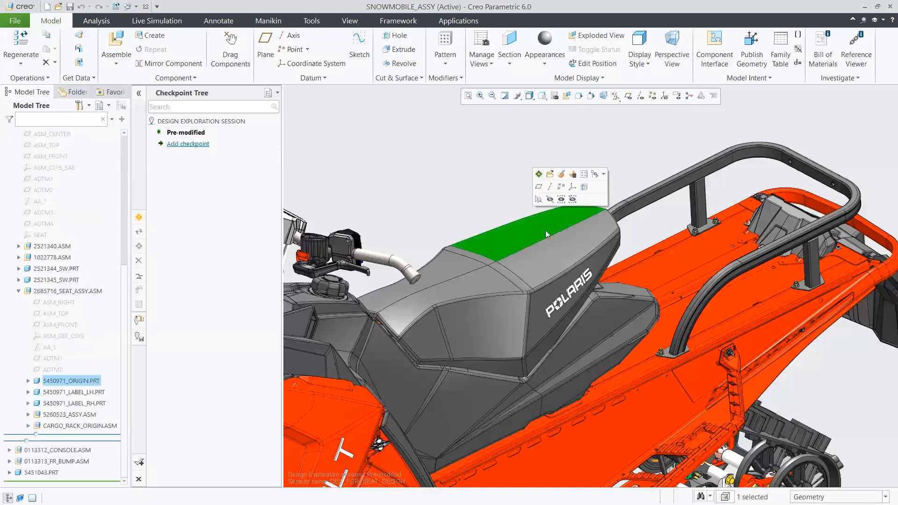
left_click(594, 174)
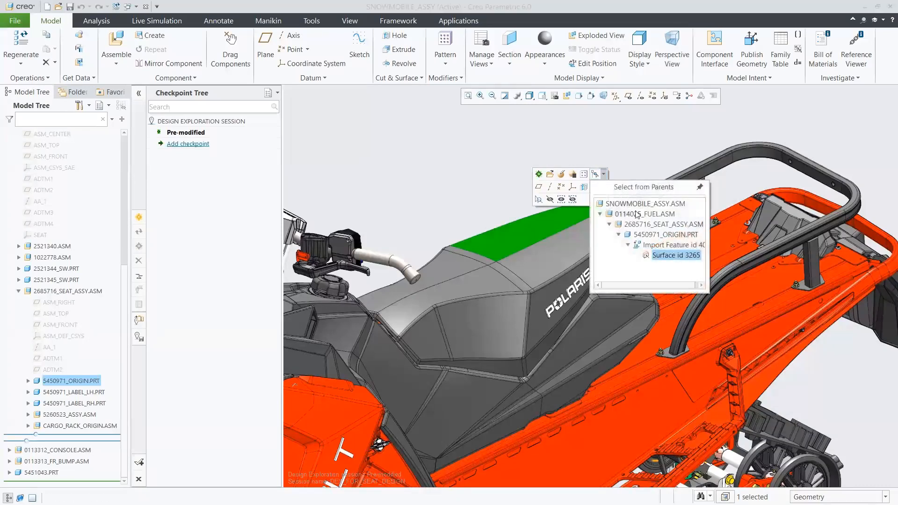
left_click(650, 224)
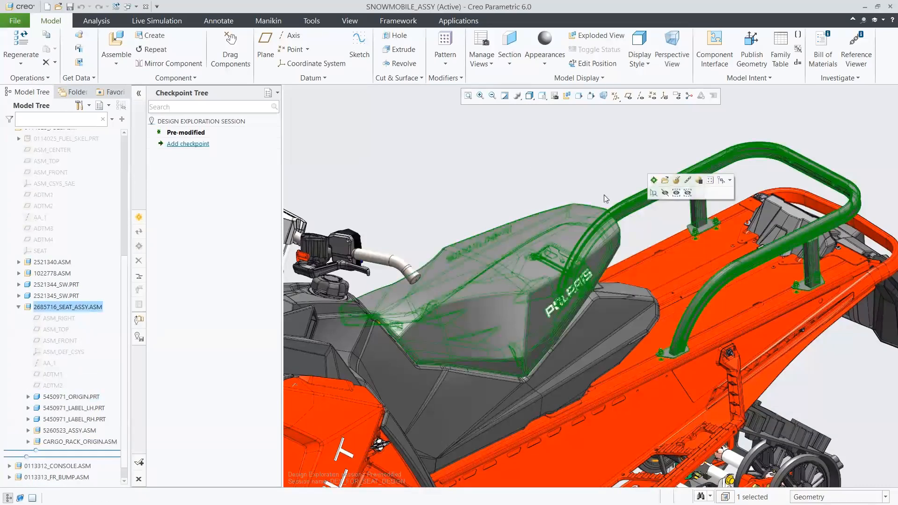
right_click(534, 140)
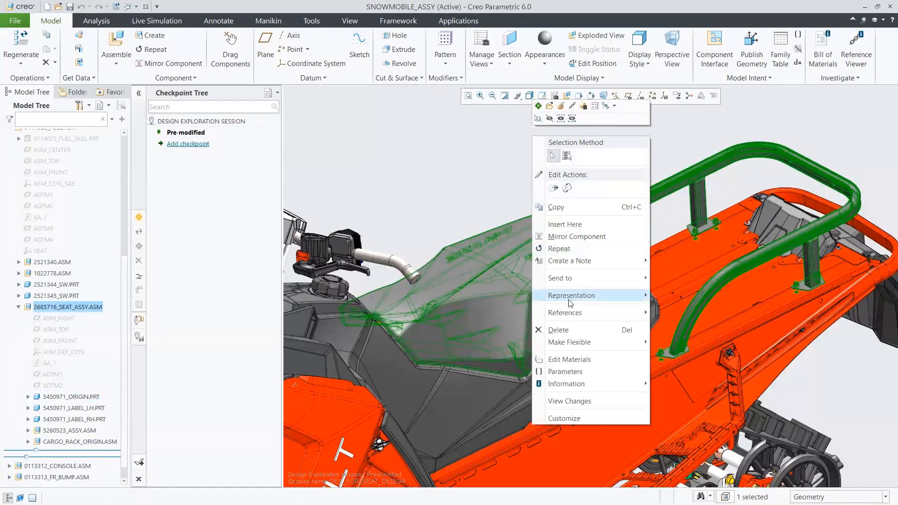
left_click(561, 330)
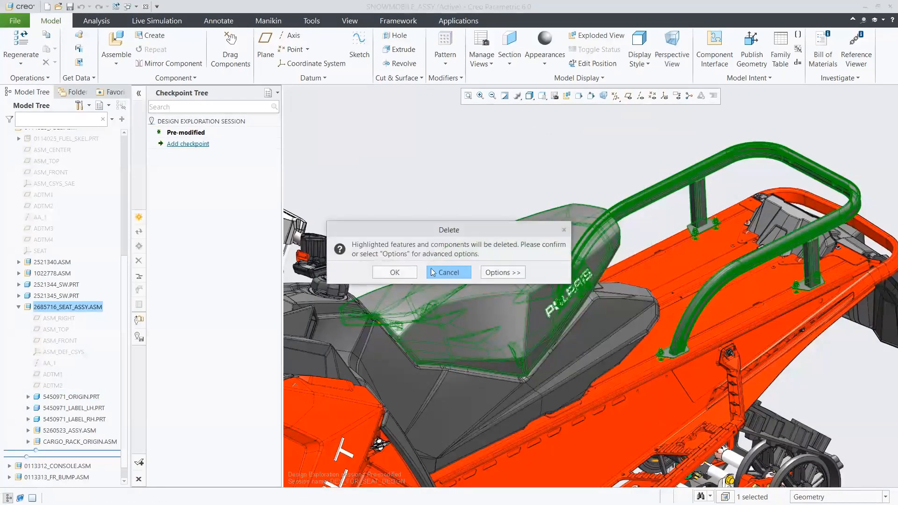
left_click(399, 273)
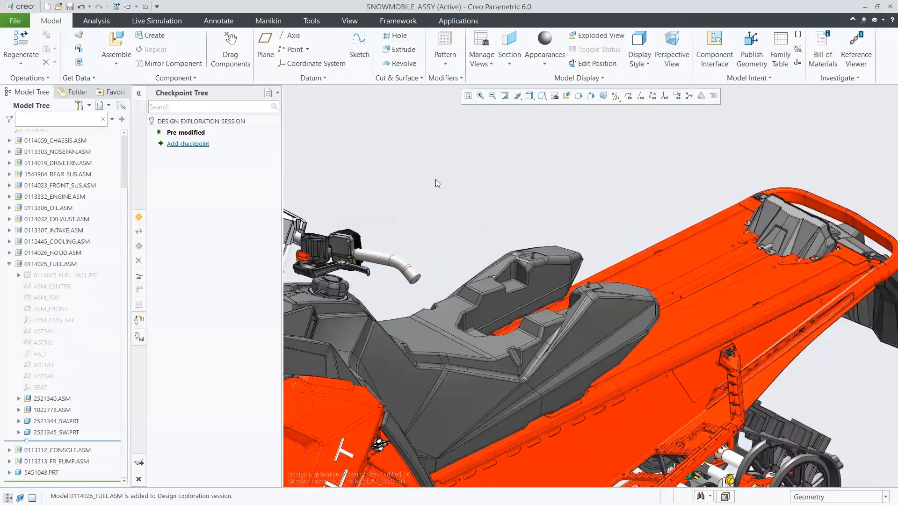
Exit insert mode in 2521341_TANK.PRT and resume its suppressed features Extrude 3 and Round 4.
left_click(587, 324)
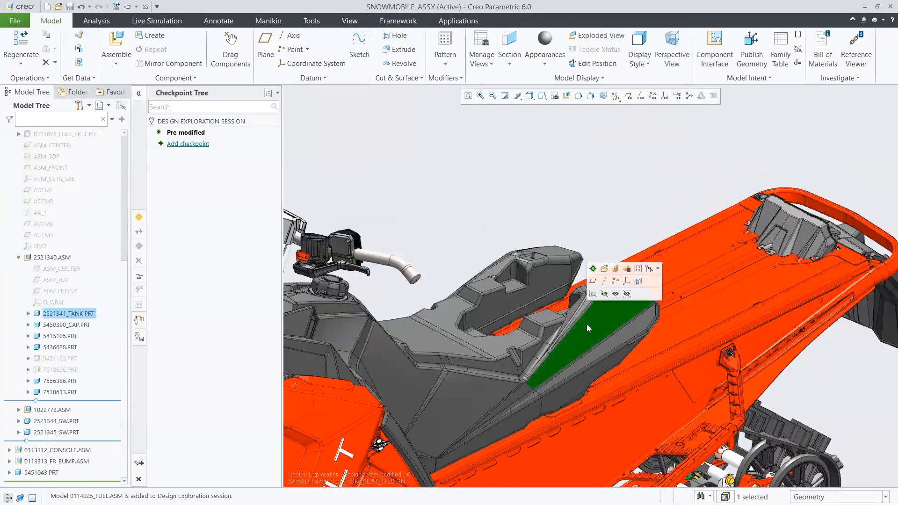
left_click(28, 313)
scroll(29, 317, "down", 2)
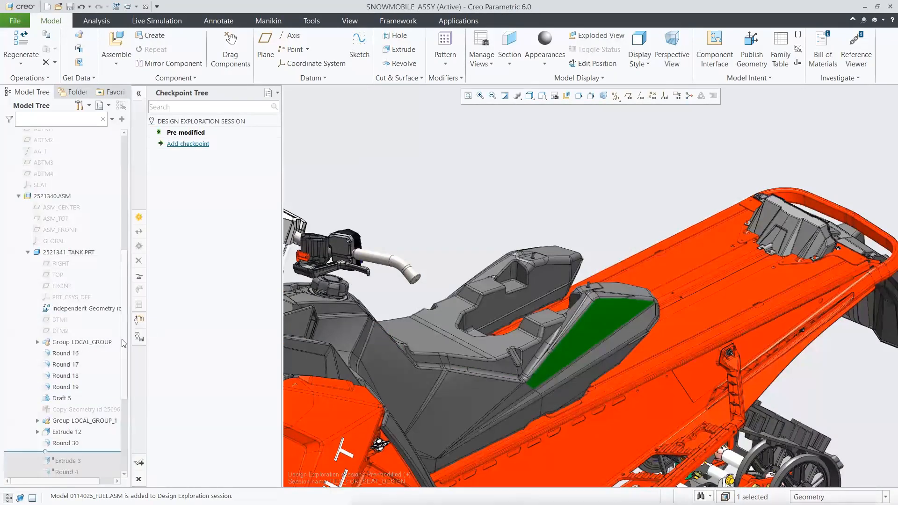
scroll(122, 346, "down", 3)
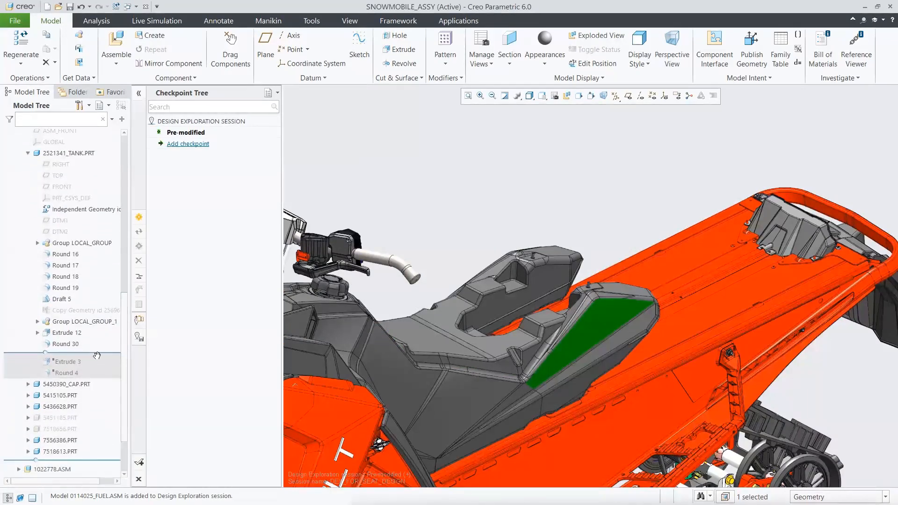
right_click(95, 354)
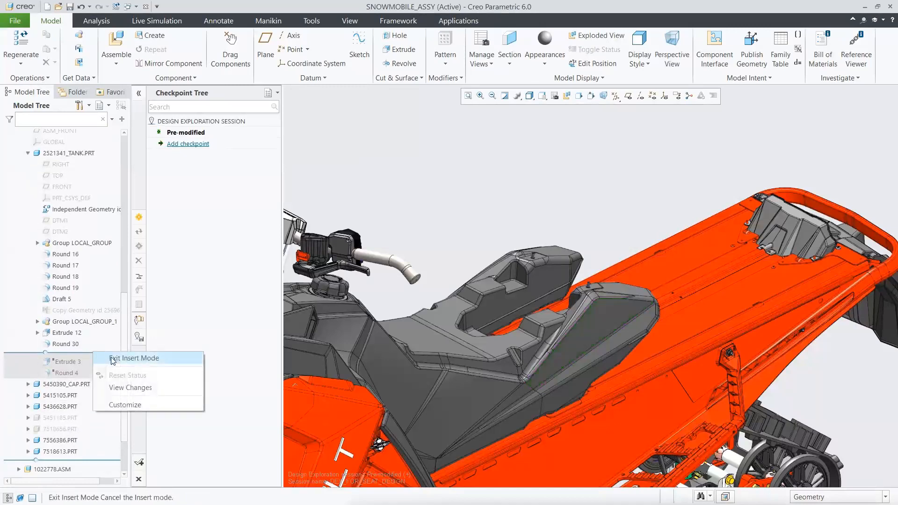
left_click(133, 358)
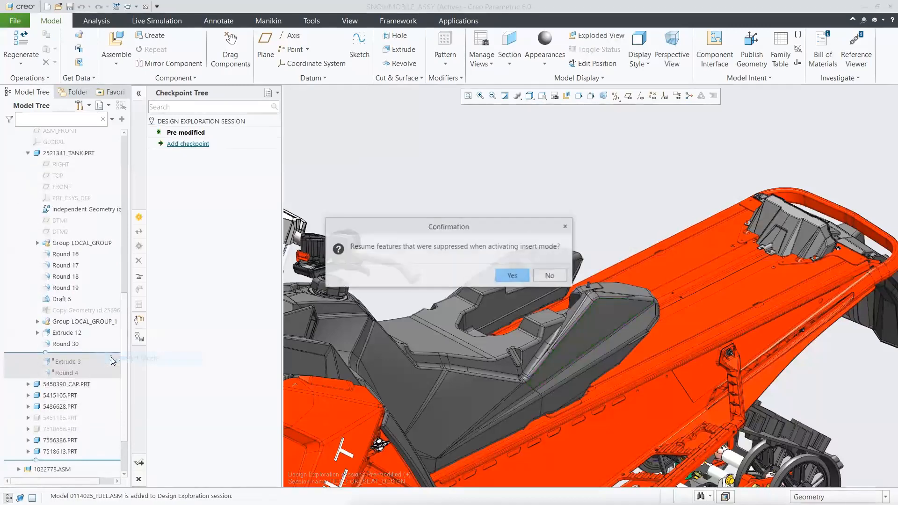
left_click(511, 276)
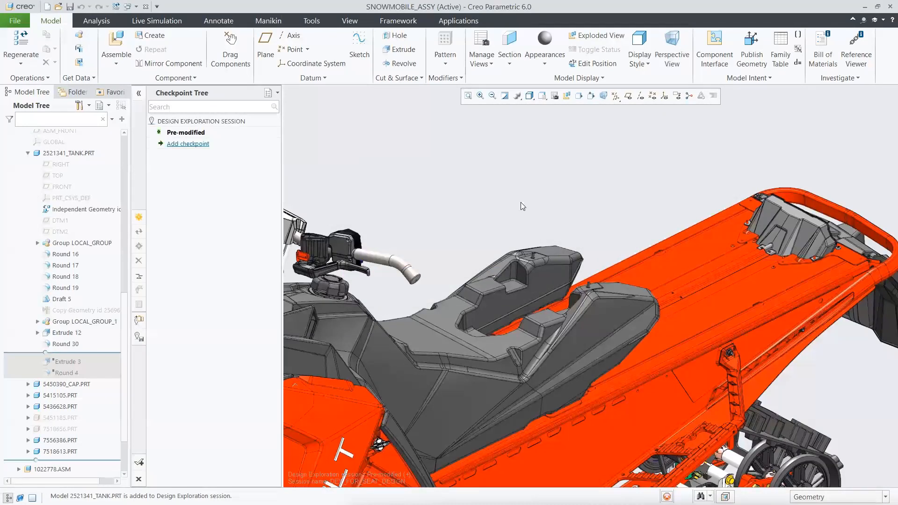
Redefine the FUEL_TANK_PROFILE1 sketch in 0114025_FUEL_SKEL.PRT, setting its height dimension at the rear to 221.
scroll(516, 205, "down", 5)
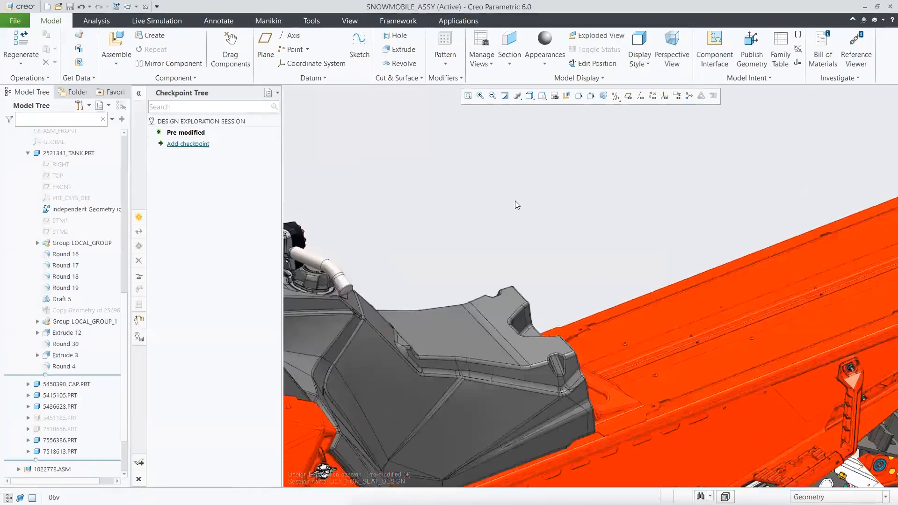
scroll(516, 205, "down", 2)
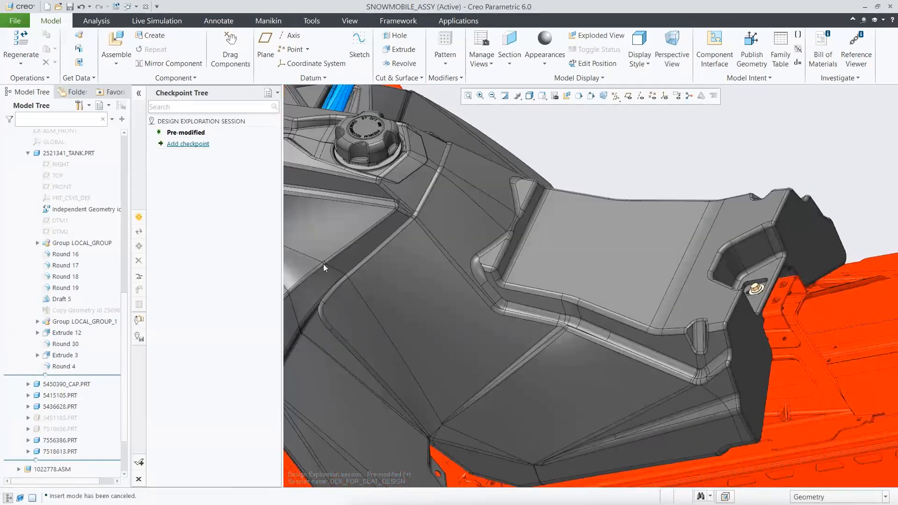
scroll(93, 281, "up", 5)
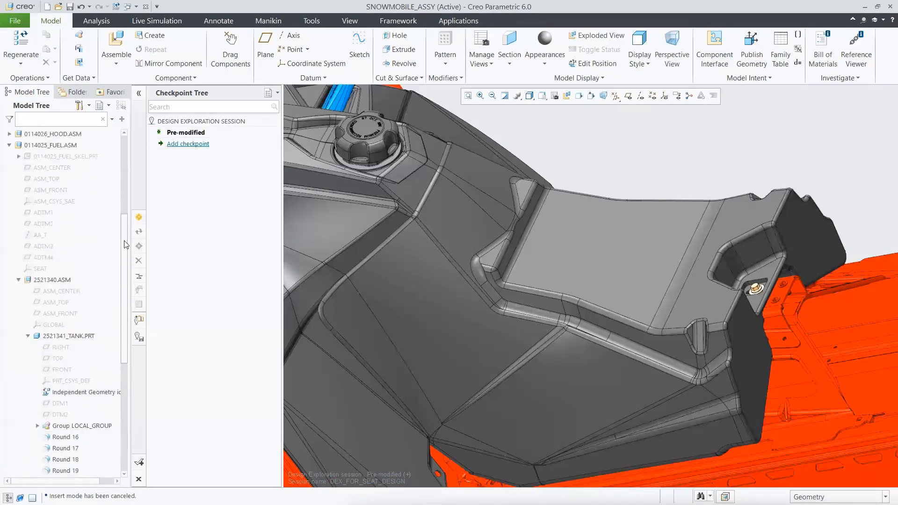
left_click_drag(125, 244, 125, 217)
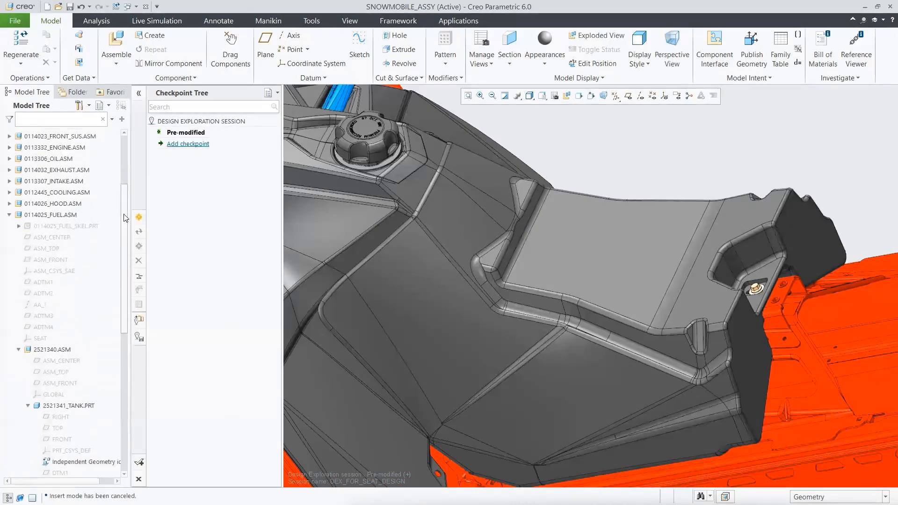
left_click(18, 226)
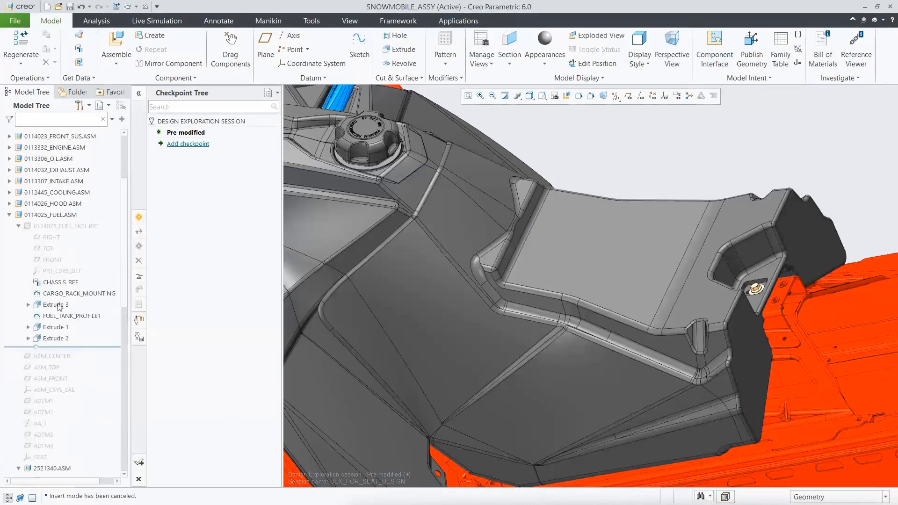
left_click(63, 317)
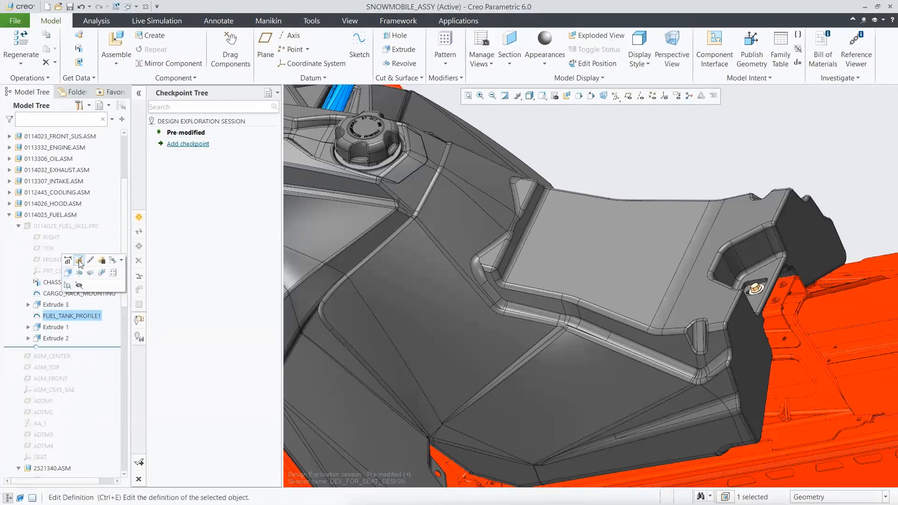
left_click(79, 261)
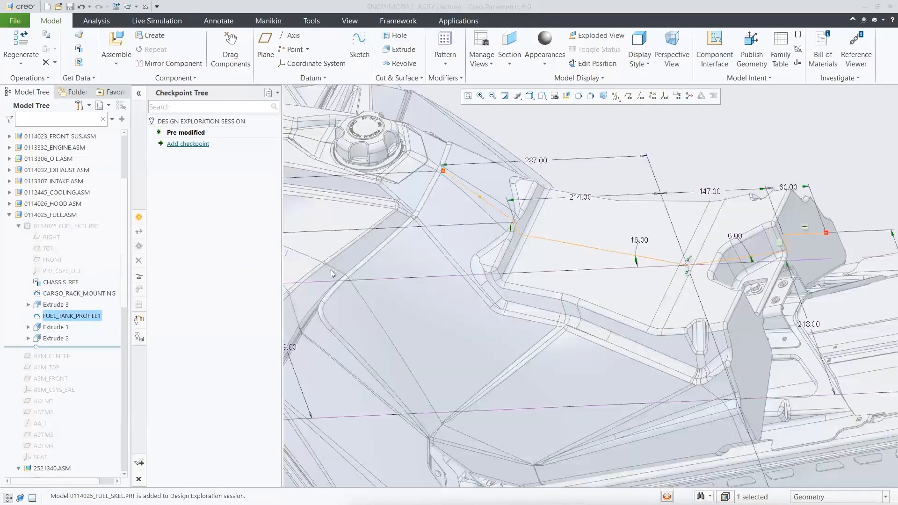
double_click(804, 326)
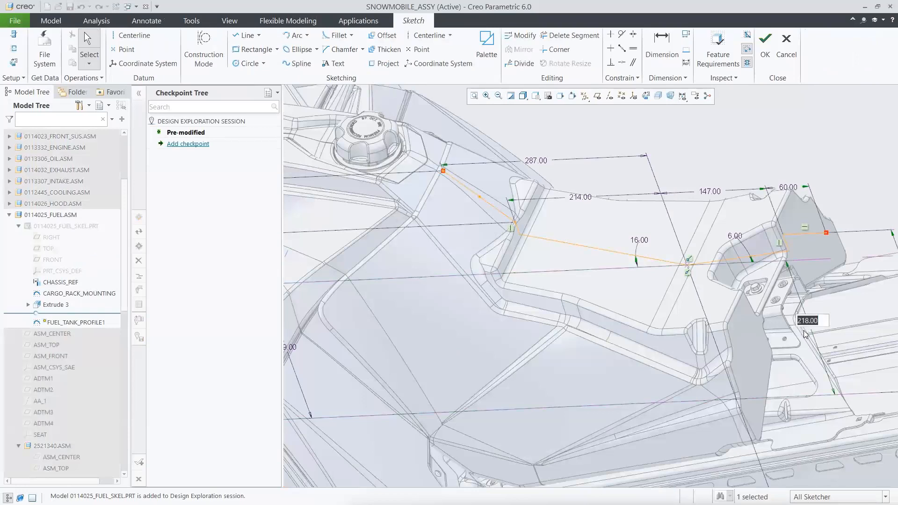
type("221")
key("Return")
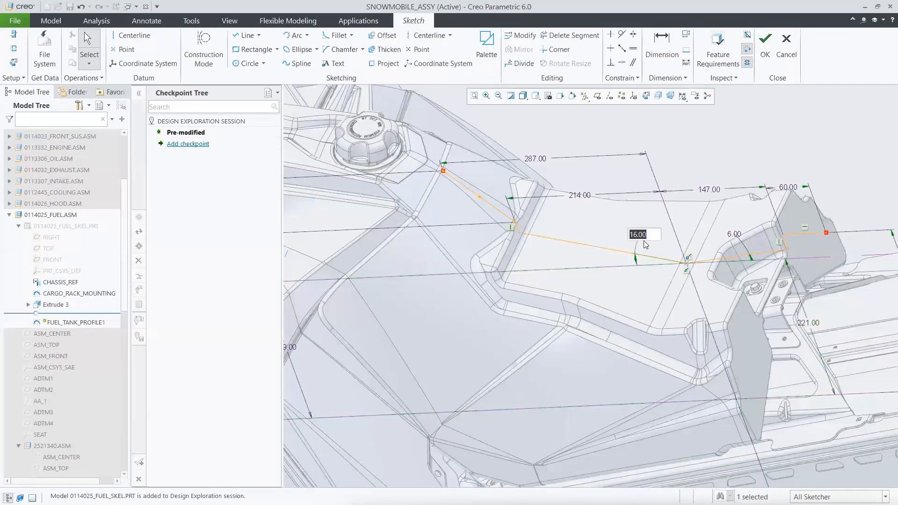
Set the profile's front slope angle to 18 and rear slope angle to 11 degrees, and accept the sketch.
type("18")
key("Return")
double_click(730, 237)
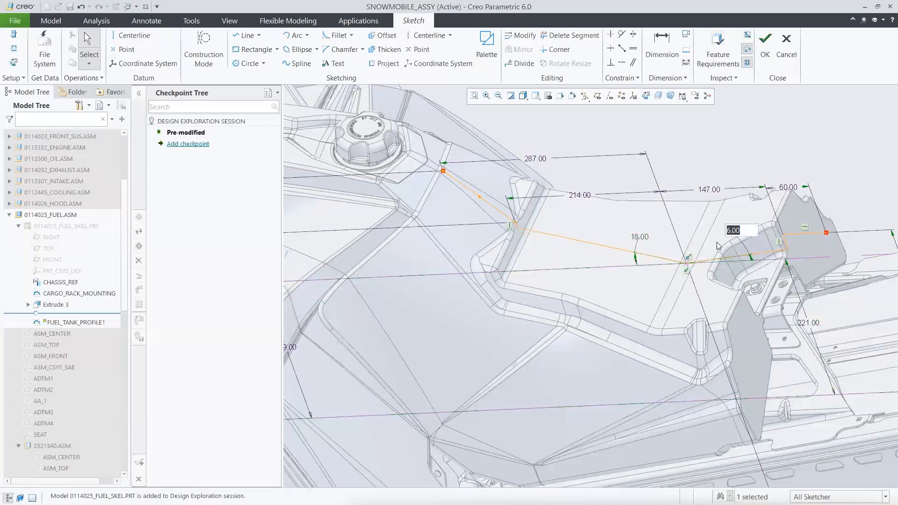
type("11")
key("Return")
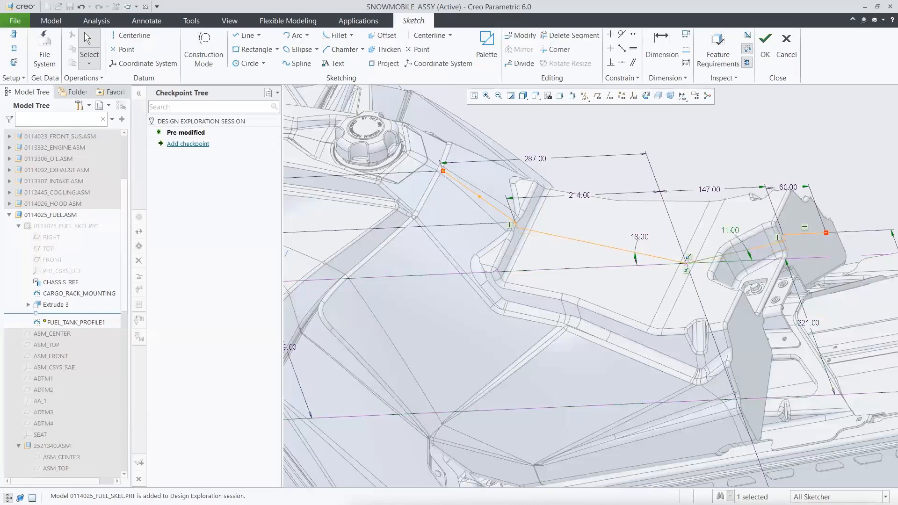
left_click(765, 42)
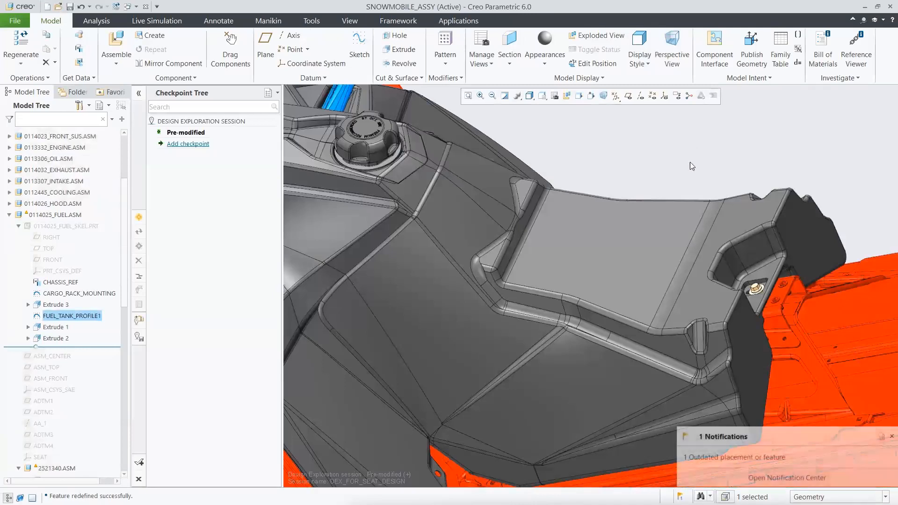
Review the outdated feature notification and locate Copy Geometry id 25696 in 2521341_TANK.PRT.
left_click(732, 459)
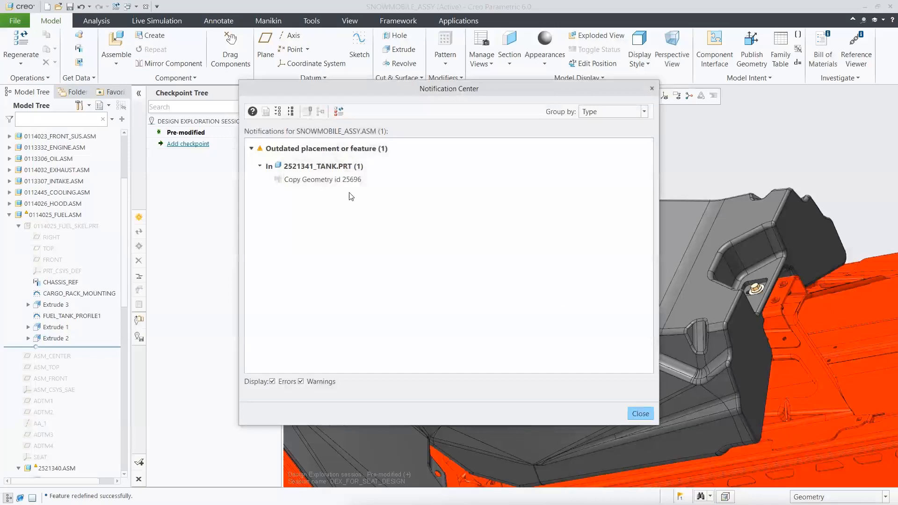
left_click(338, 181)
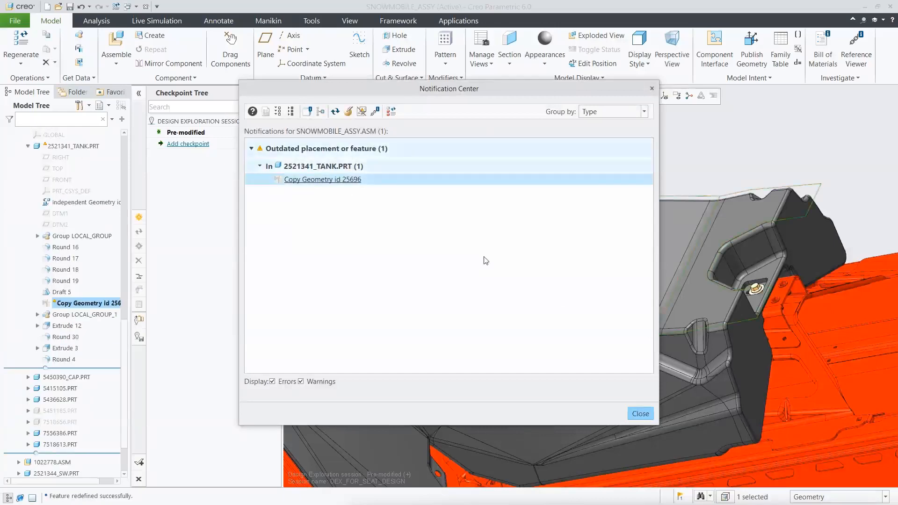
left_click(639, 414)
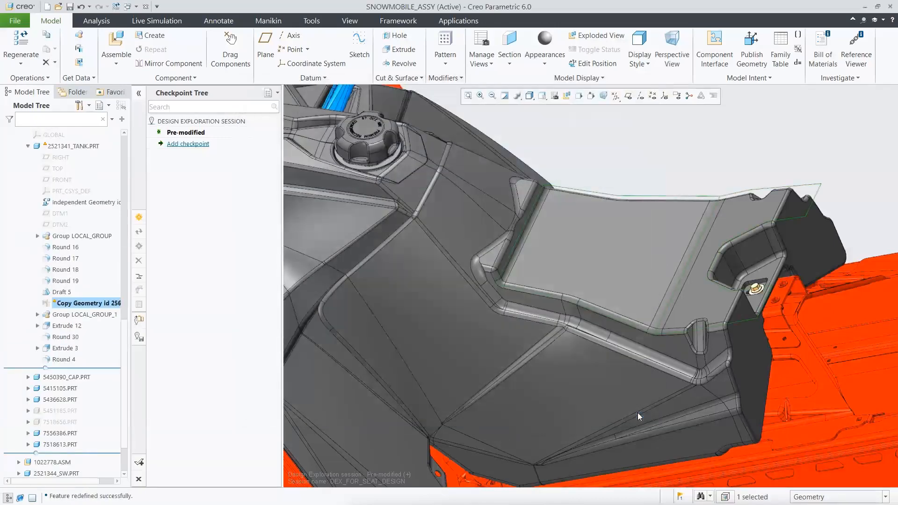
Compare the outdated and changed geometry of Copy Geometry id 25696 in isolation, and update the feature.
right_click(105, 305)
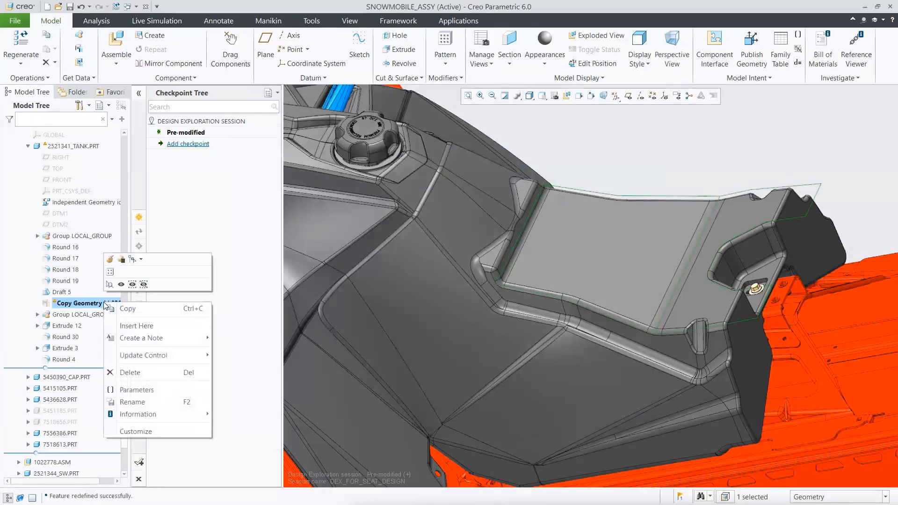
mouse_move(171, 356)
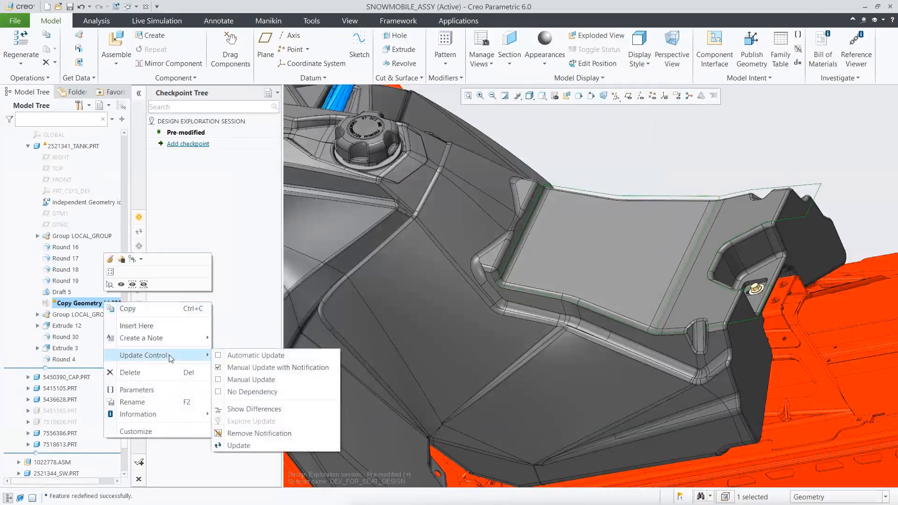
left_click(268, 410)
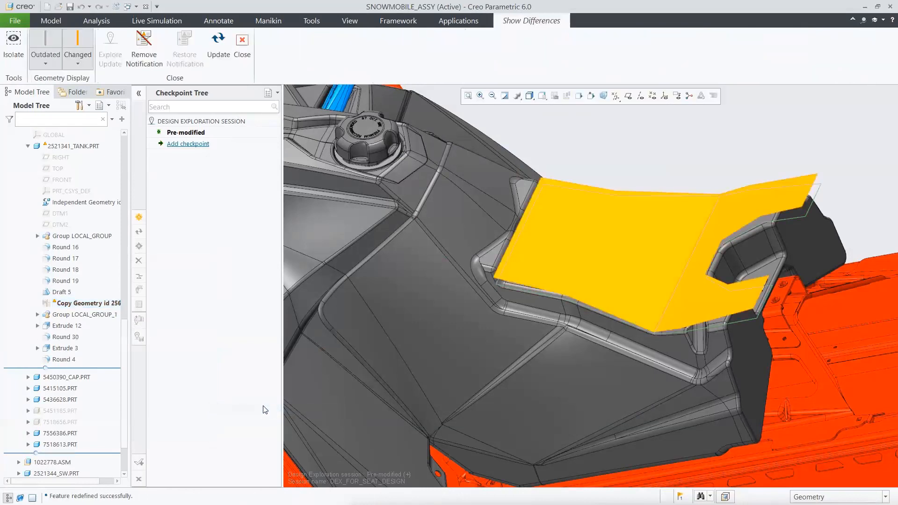
left_click(15, 42)
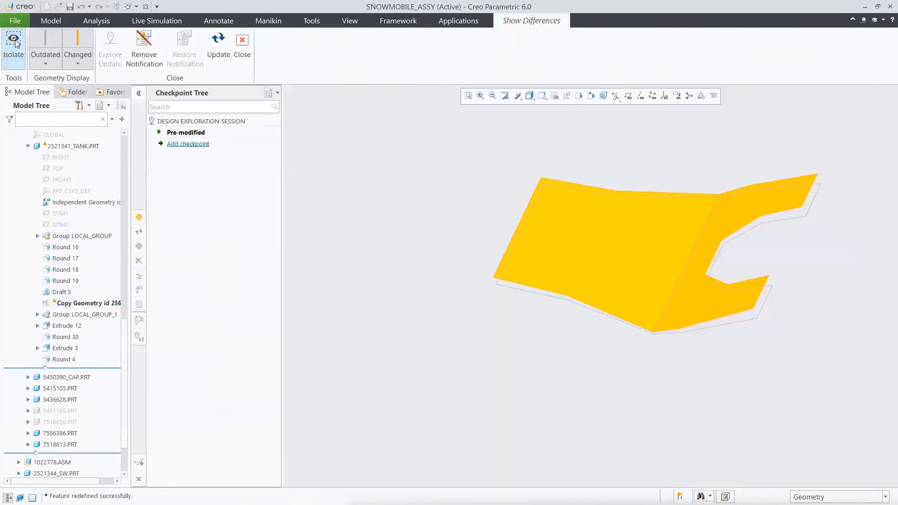
left_click(83, 44)
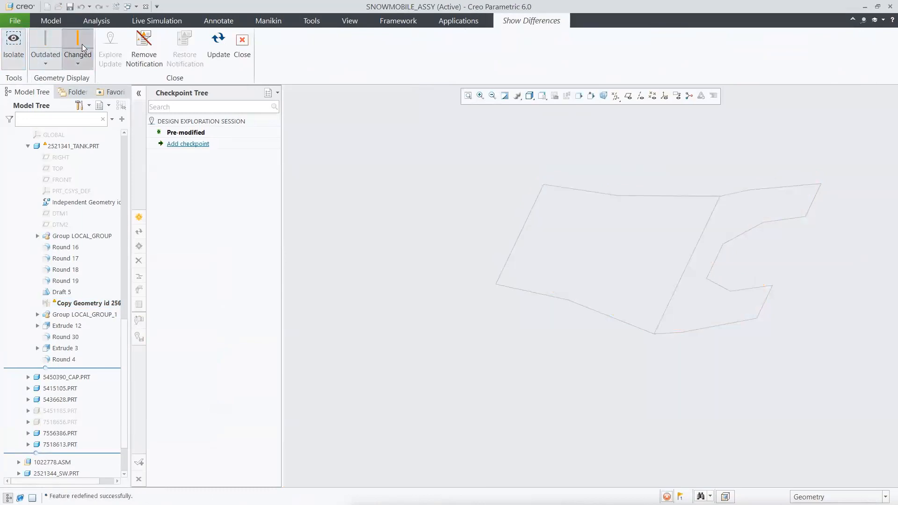
left_click(51, 42)
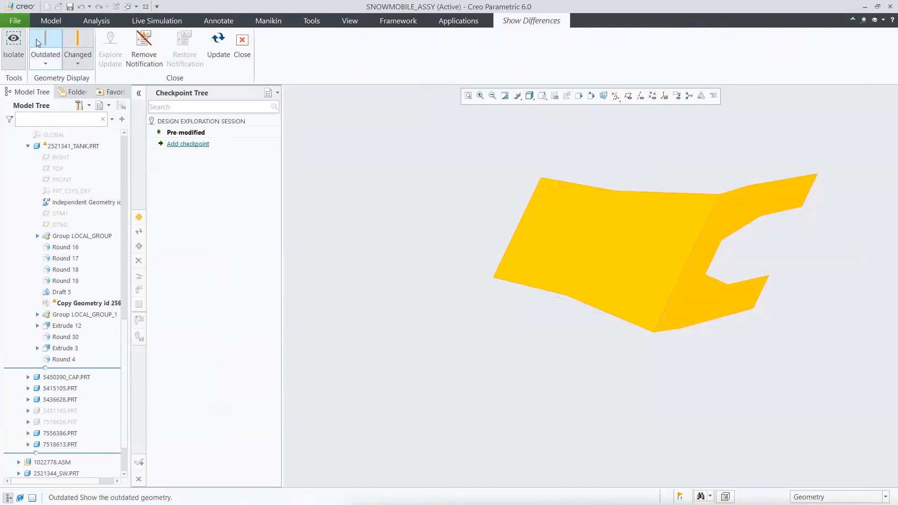
left_click(14, 42)
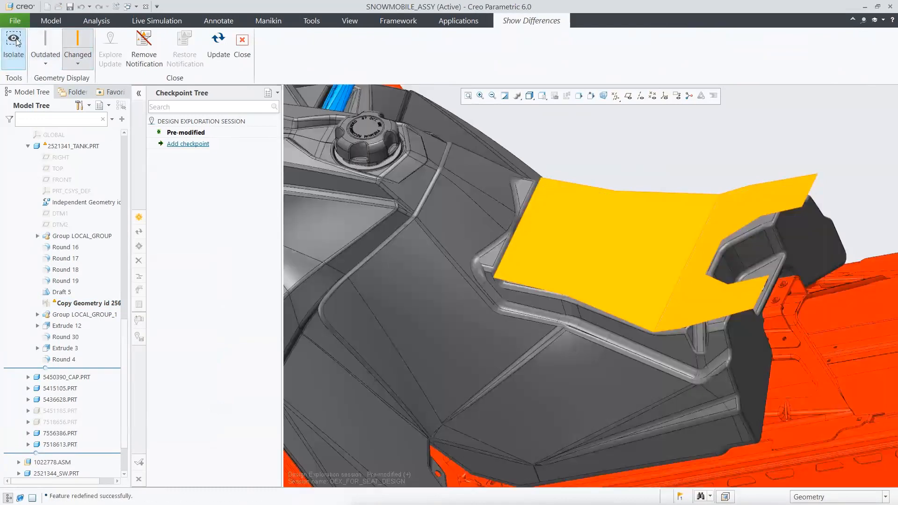
left_click(218, 44)
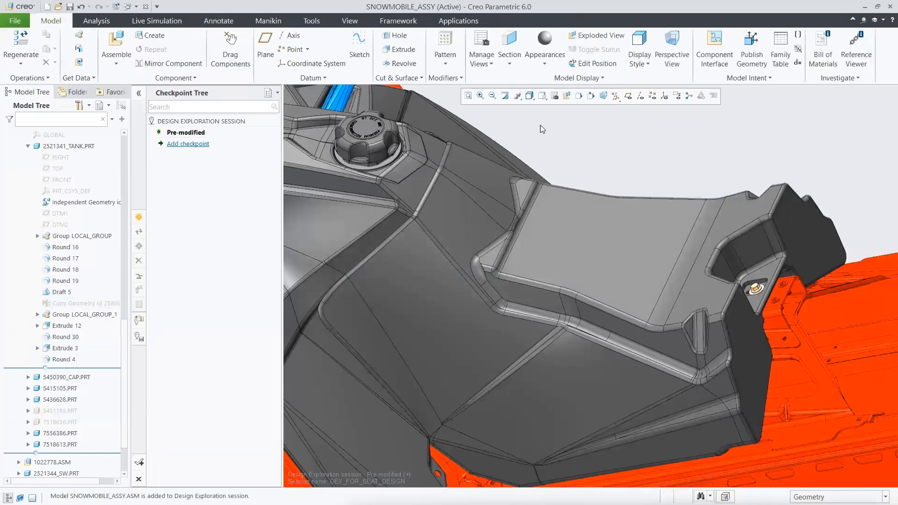
key("ctrl+d")
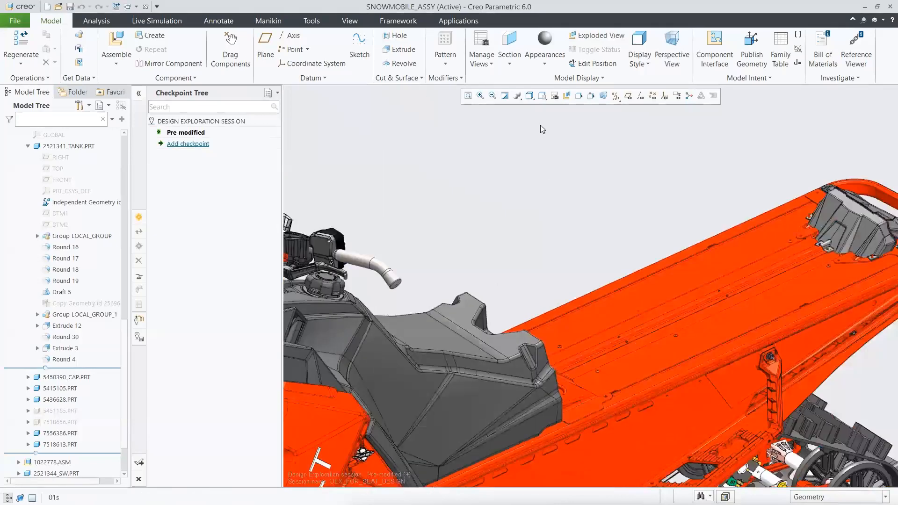
Collapse the expanded tank and skeleton components in the model tree and activate 0114025_FUEL.ASM.
left_click(29, 146)
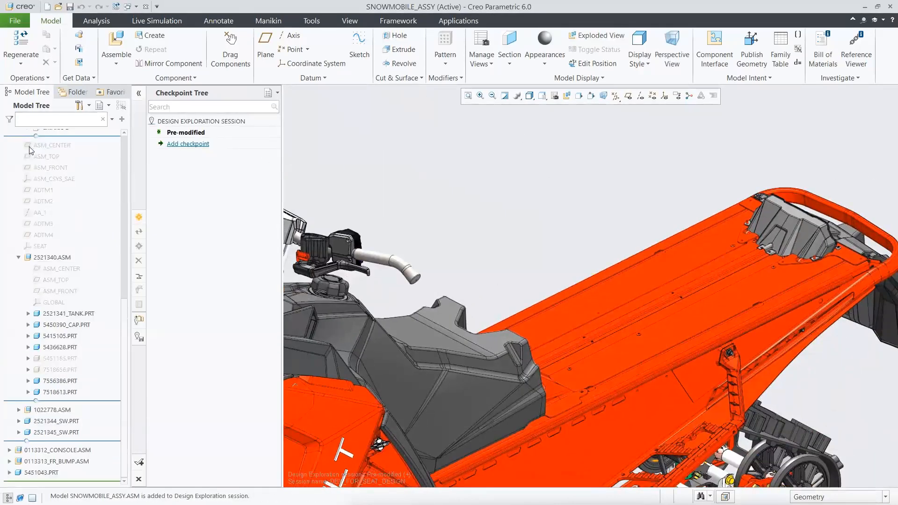
left_click(19, 257)
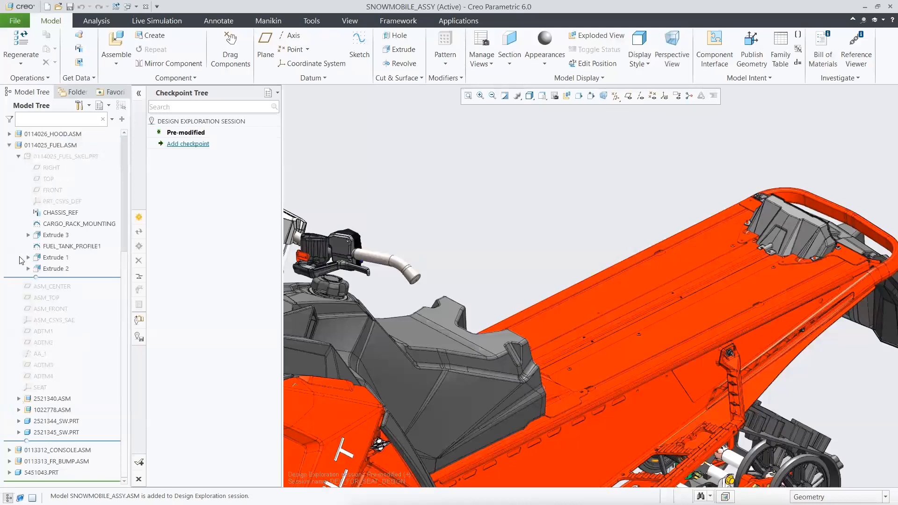
left_click(19, 157)
left_click(64, 263)
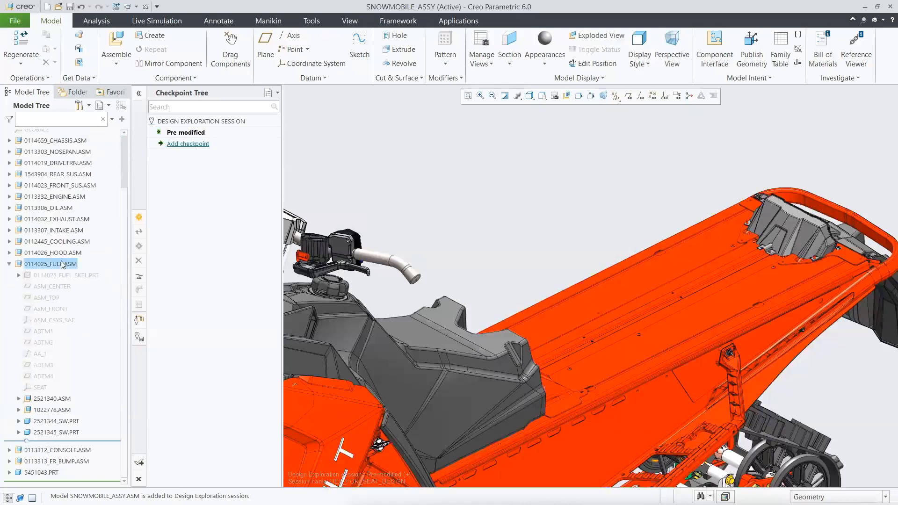
left_click(67, 217)
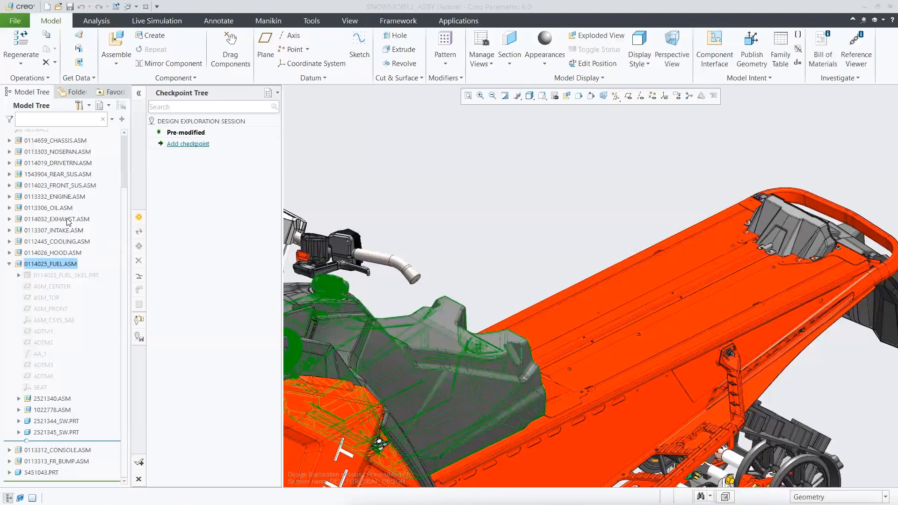
Search the DEX_Demo folder for "driver" and bring driver_seat_assy.asm into the fuel assembly for placement.
left_click(115, 42)
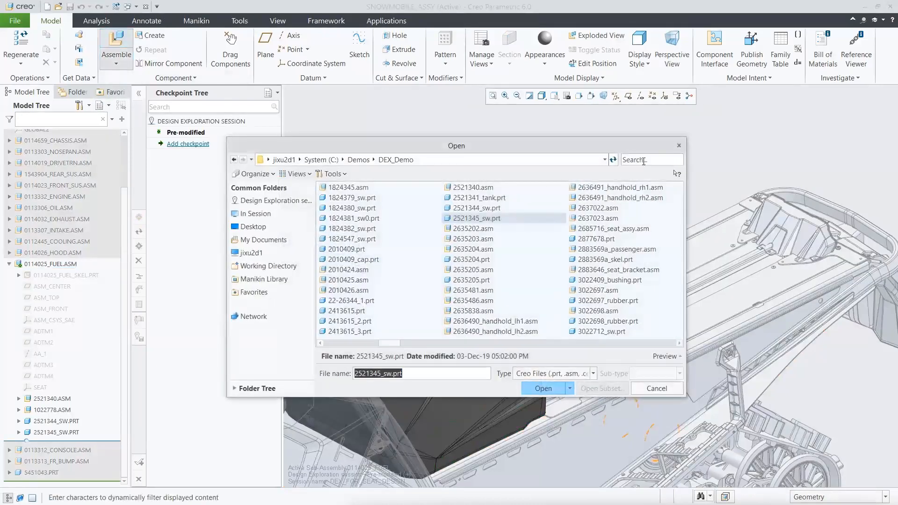
type("driver")
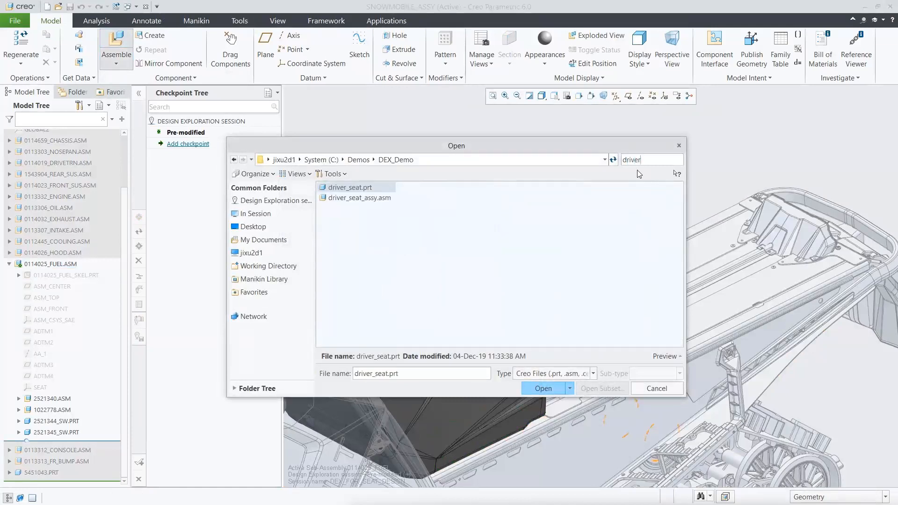
left_click(366, 196)
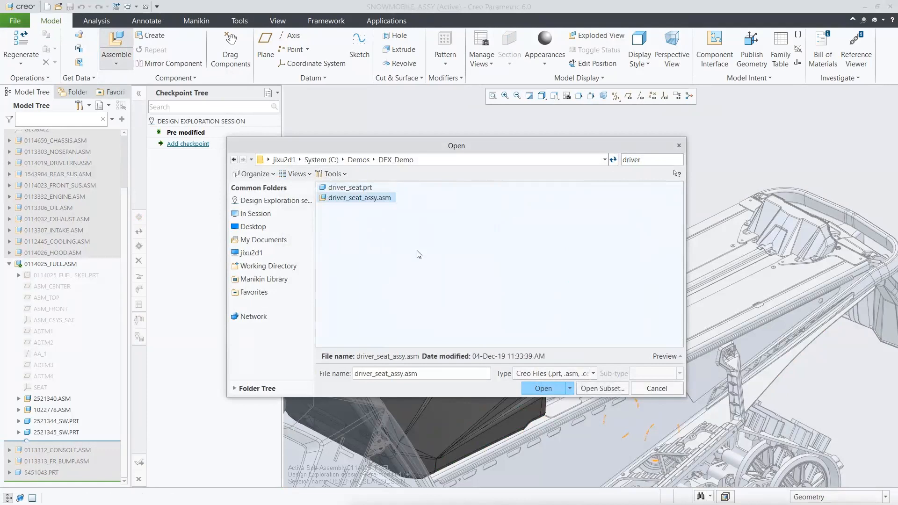
left_click(543, 388)
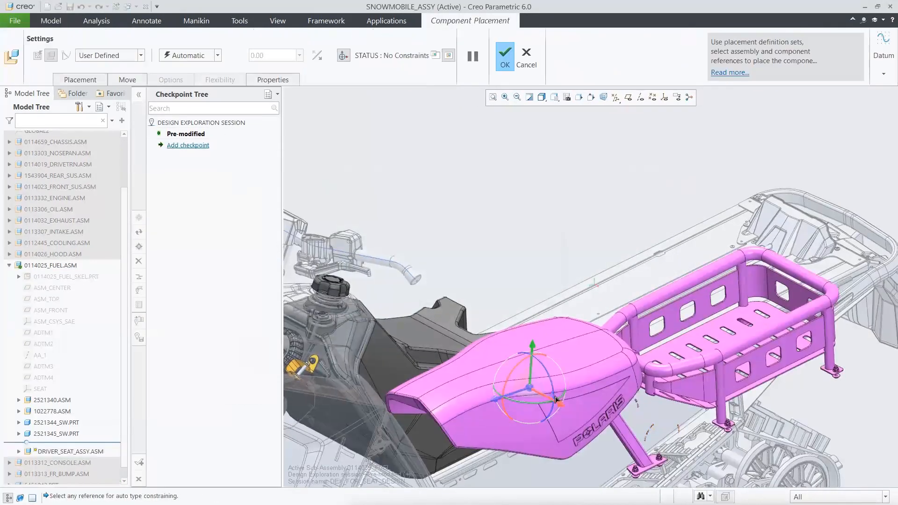
Place the driver seat assembly by making its ASM_DEF_CSYS coincident with the SEAT coordinate system, and reactivate SNOWMOBILE_ASSY.
left_click(19, 452)
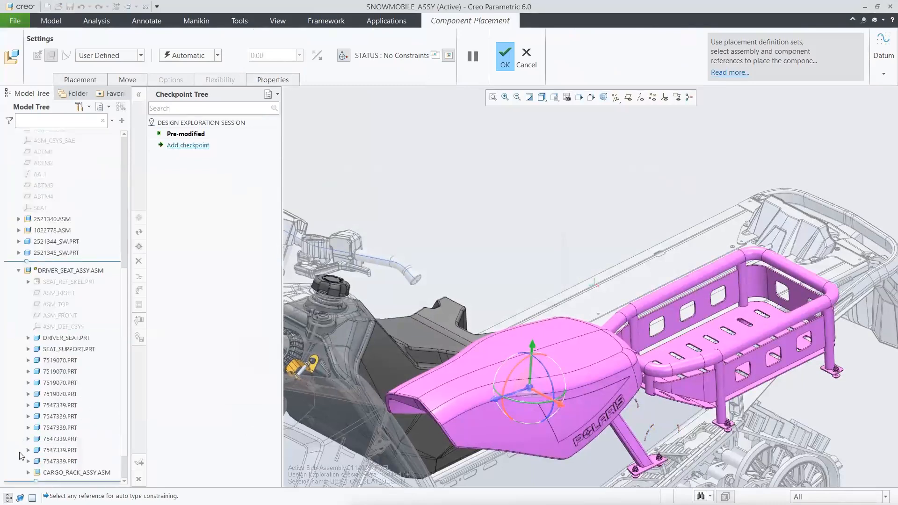
left_click(61, 327)
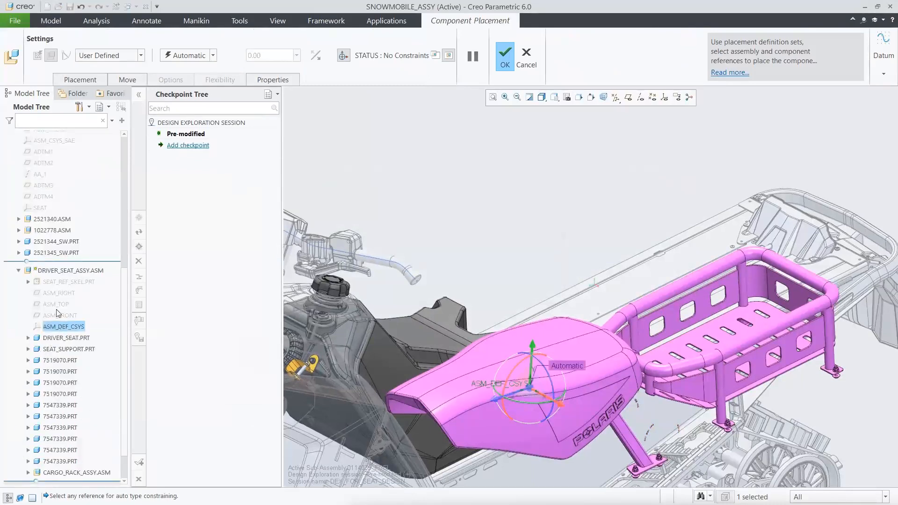
left_click(18, 270)
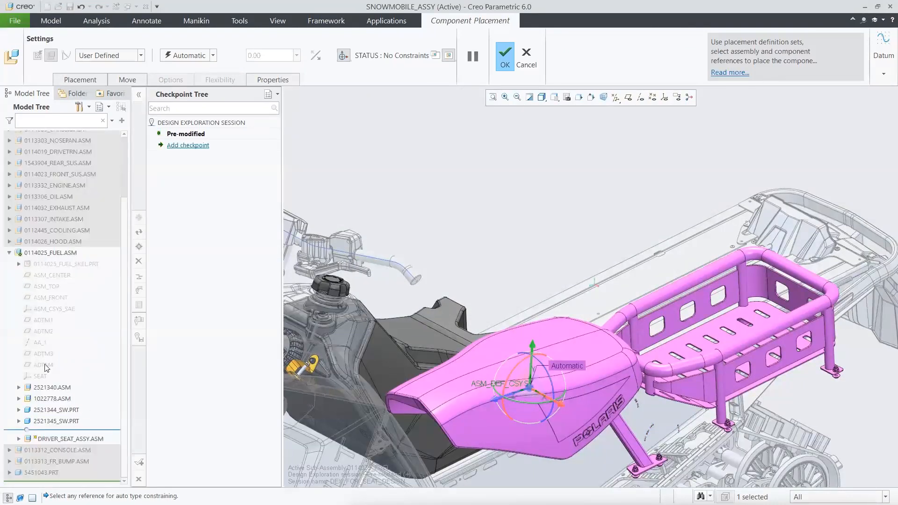
left_click(37, 377)
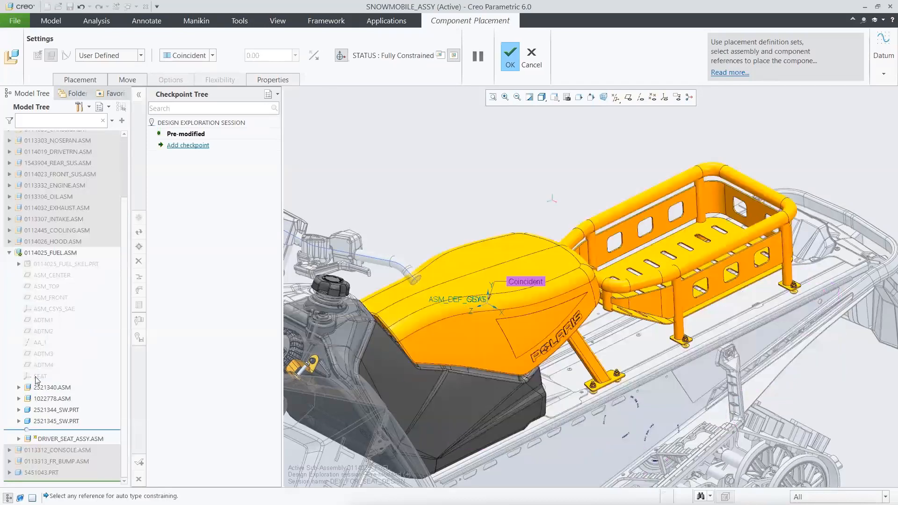
left_click(510, 57)
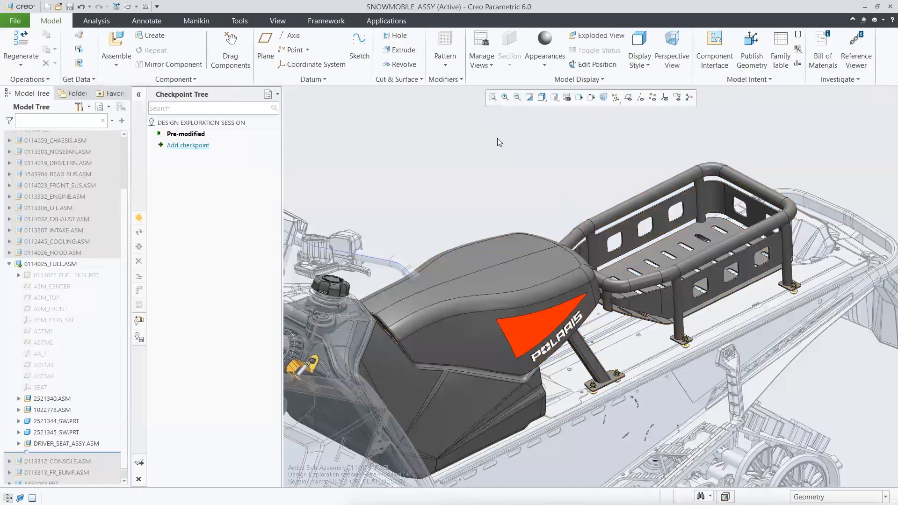
key("ctrl+a")
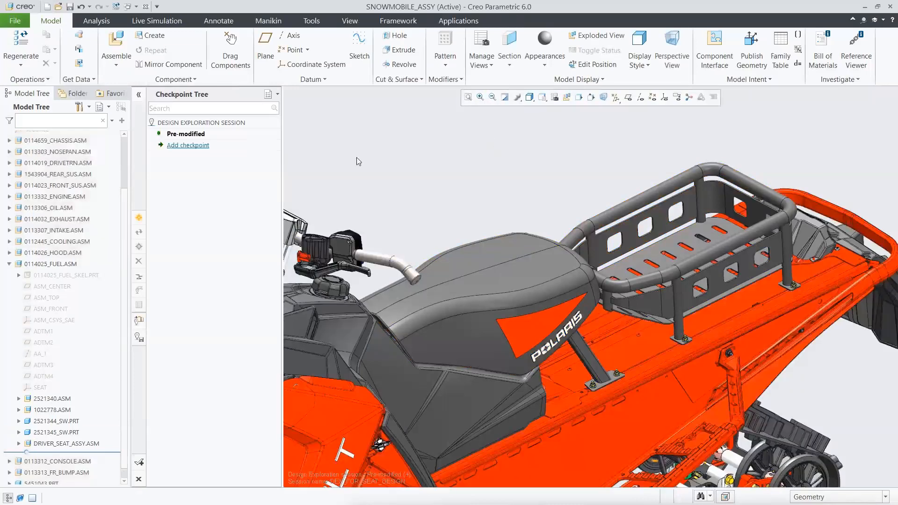
Add a checkpoint named "Driver Seat 1" to the Design Exploration session.
left_click(188, 145)
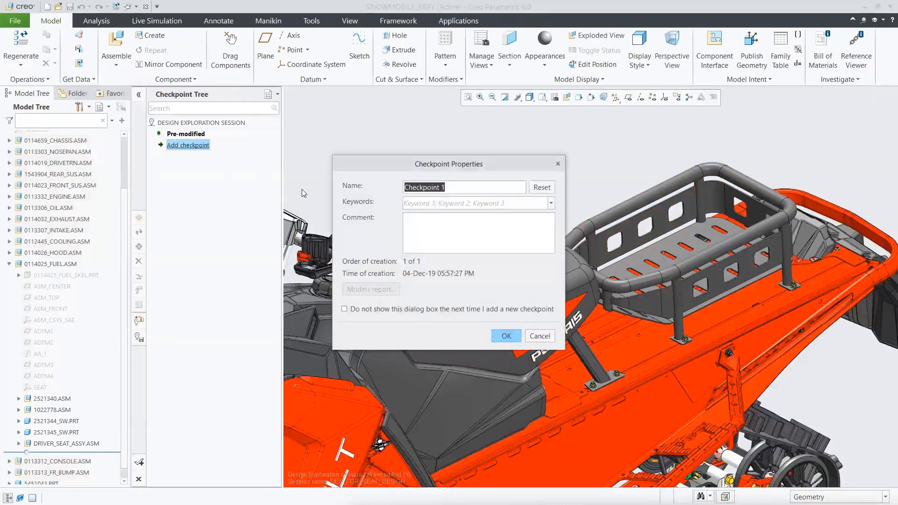
type("Driver")
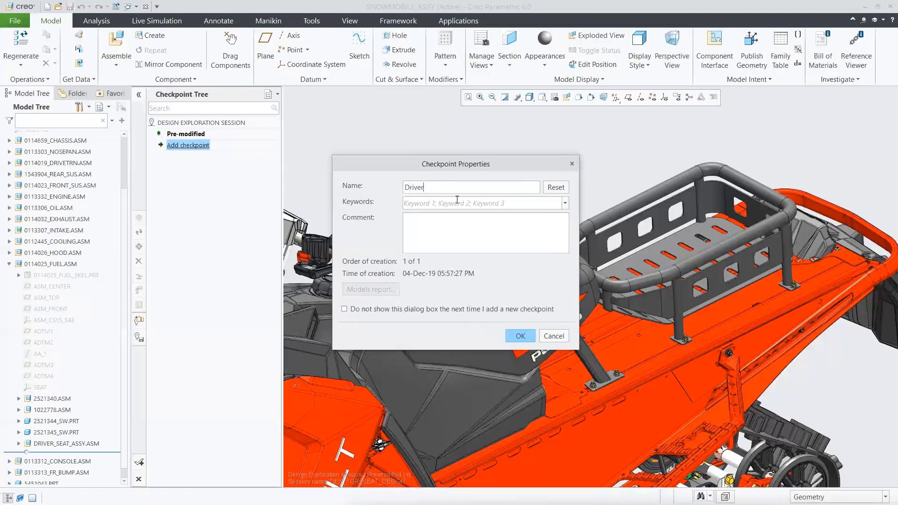
type(" Seat 1")
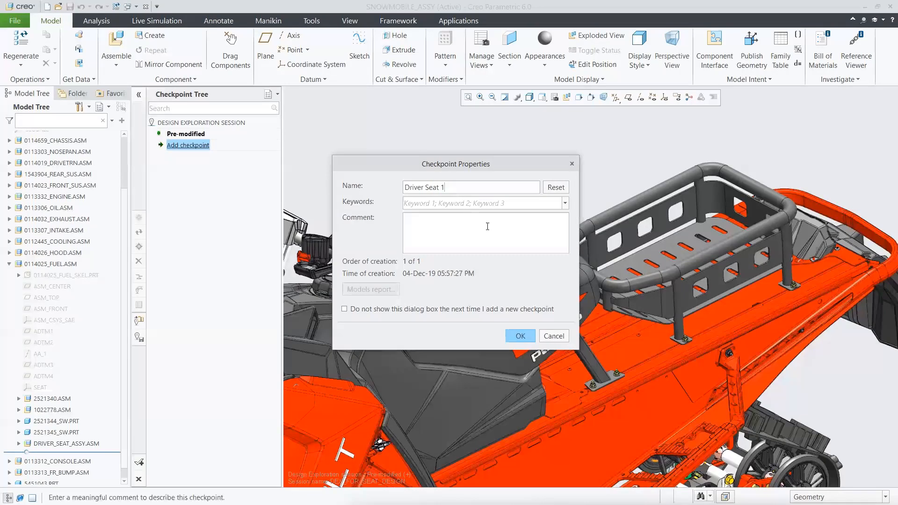
left_click(520, 336)
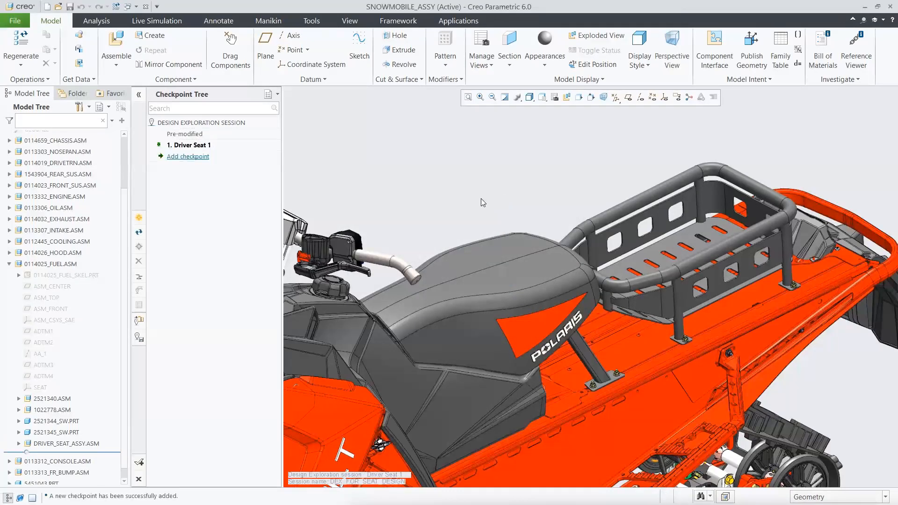
Examine how DRIVER_SEAT.PRT is built by highlighting Boundary Blend 1, 2 and 3 in Group SURFACE1 and the Style 1 feature.
left_click(499, 246)
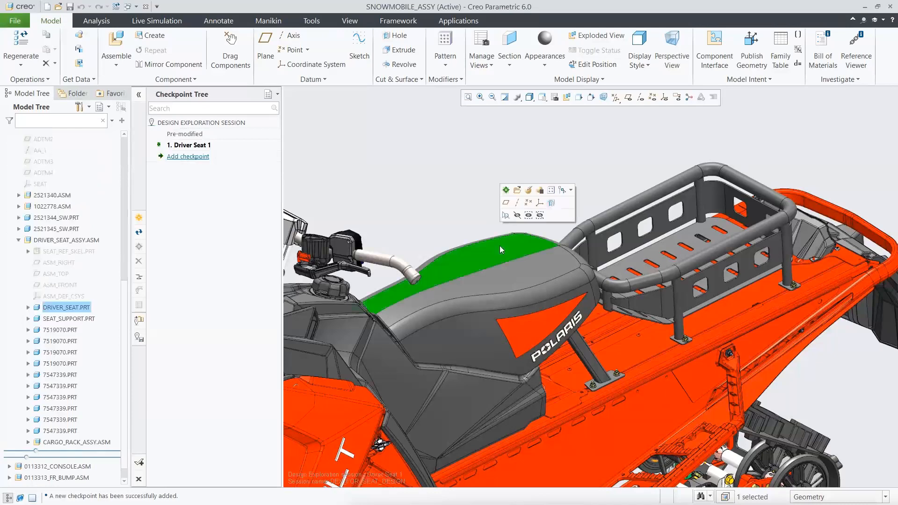
left_click(28, 307)
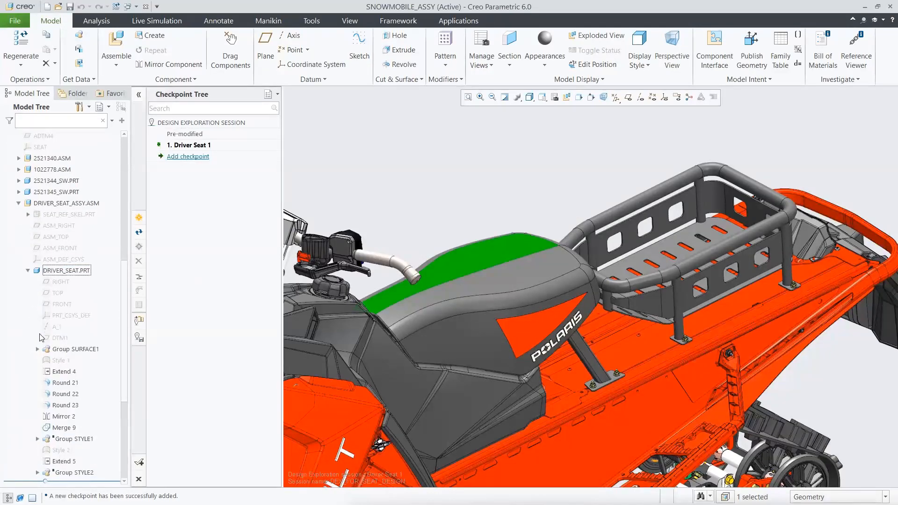
left_click(37, 348)
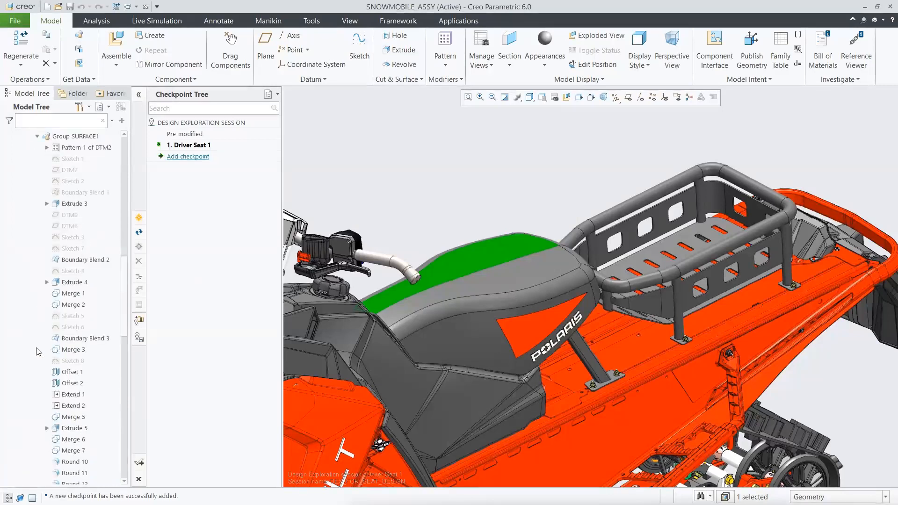
left_click(83, 194)
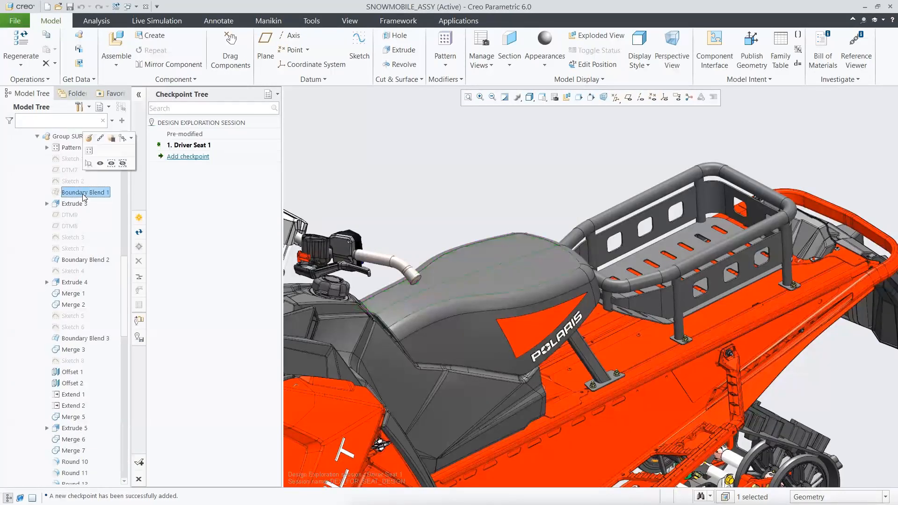
left_click(90, 261)
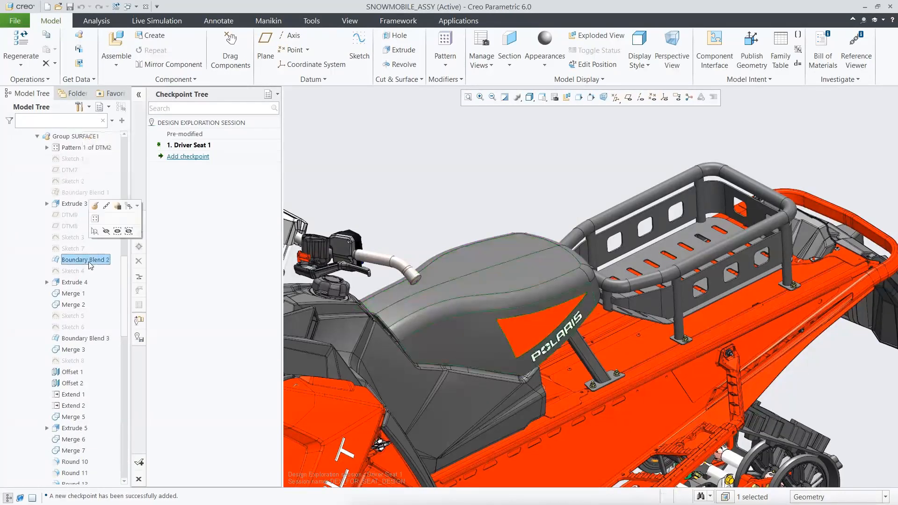
left_click(95, 340)
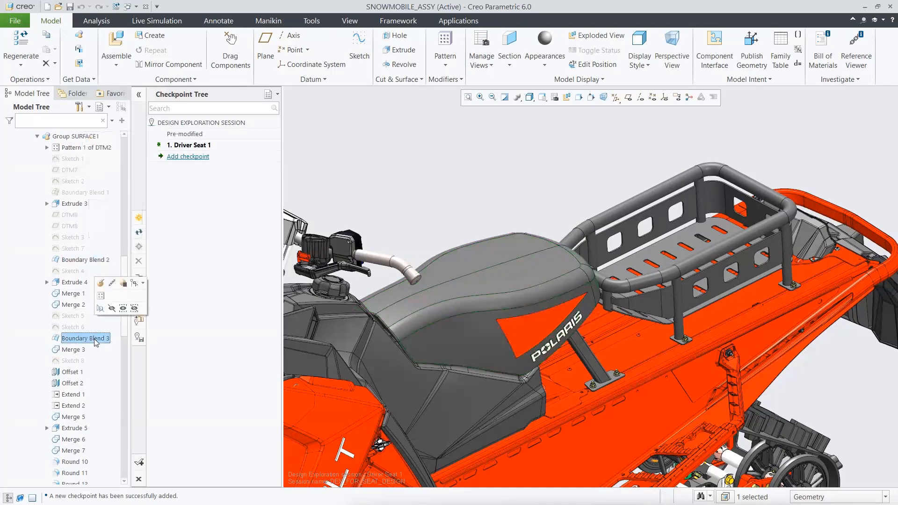
left_click(37, 137)
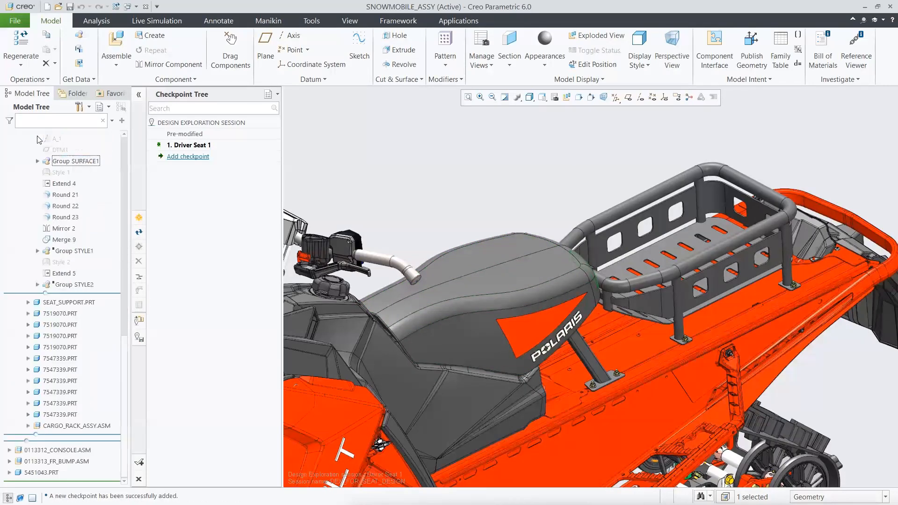
left_click(59, 177)
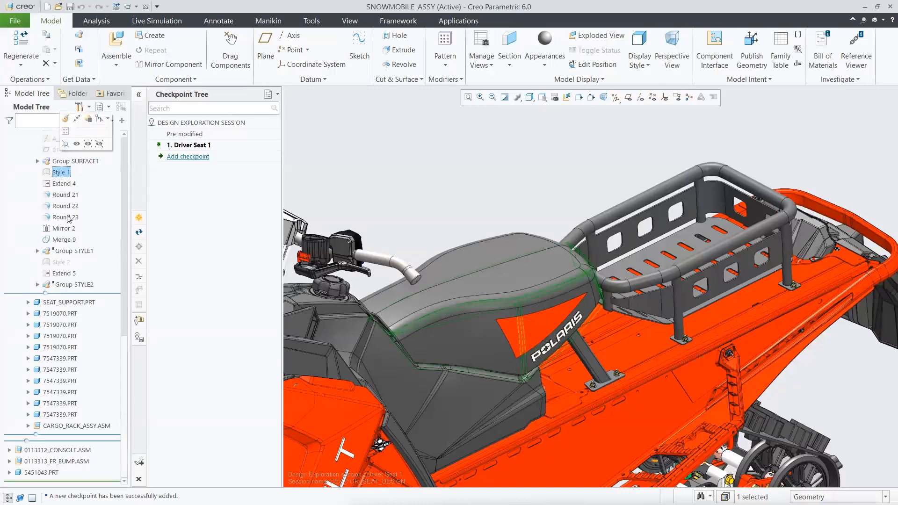
Suppress Group SURFACE1 and resume Group STYLE1 in DRIVER_SEAT.PRT to switch the seat to its second shape.
left_click(62, 263)
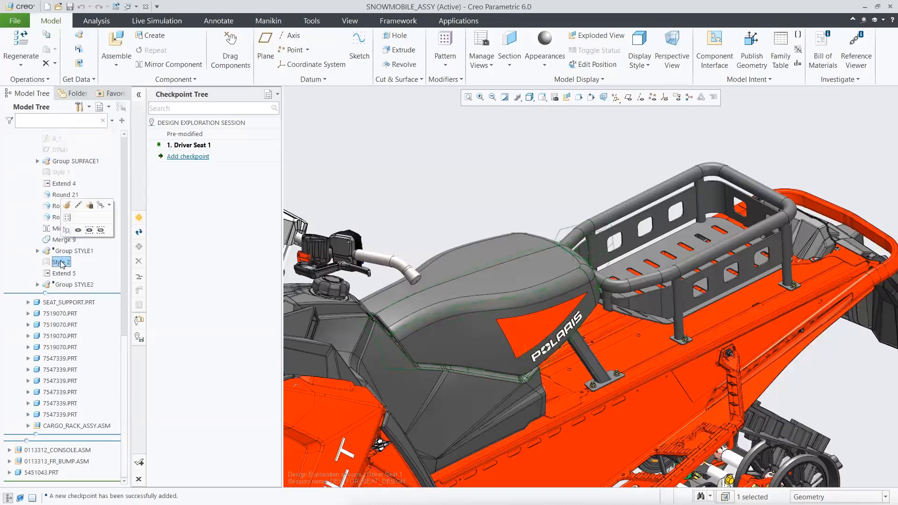
left_click_drag(129, 346, 126, 287)
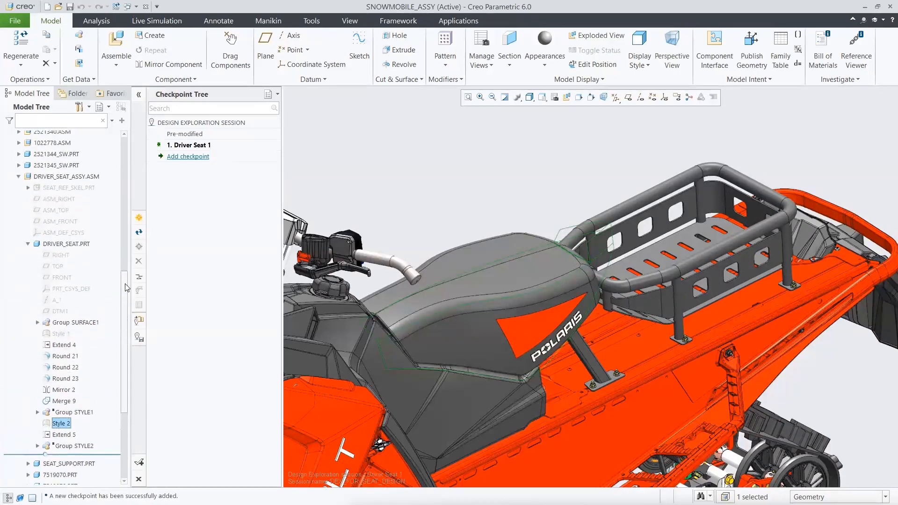
left_click(87, 322)
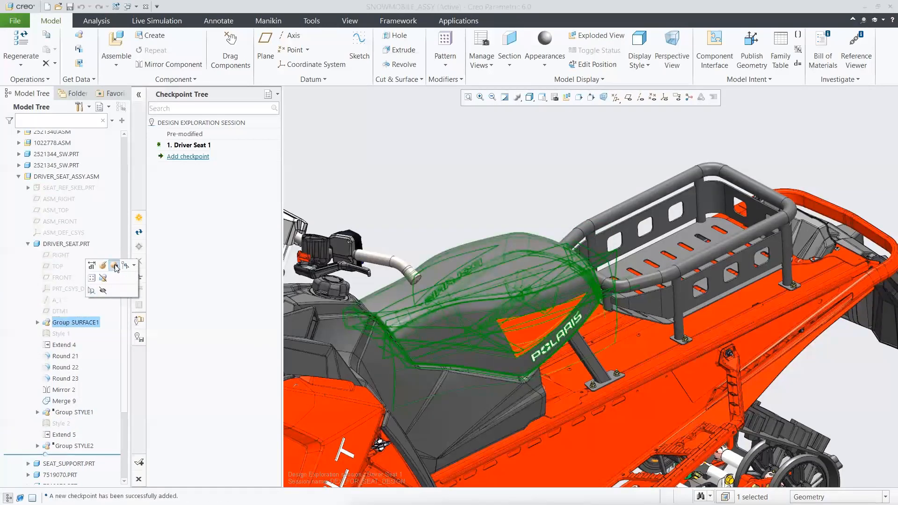
left_click(114, 266)
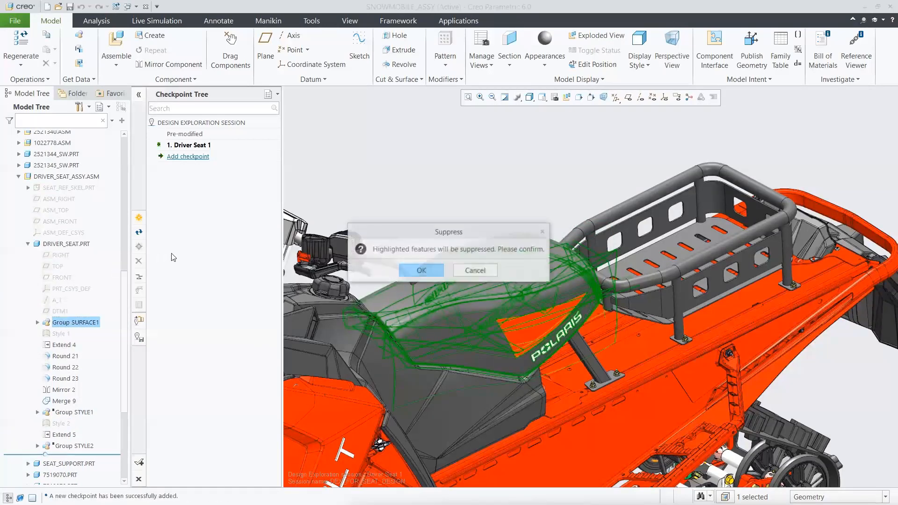
left_click(419, 270)
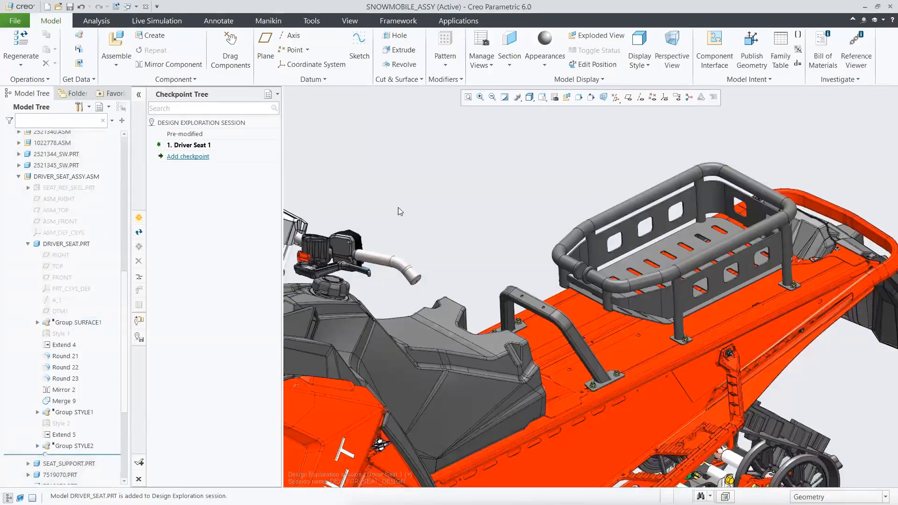
left_click(75, 410)
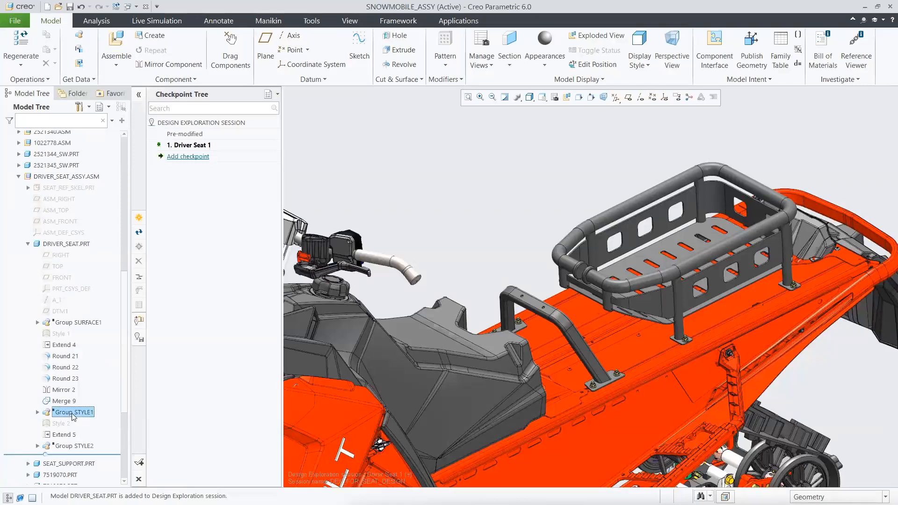
left_click(82, 372)
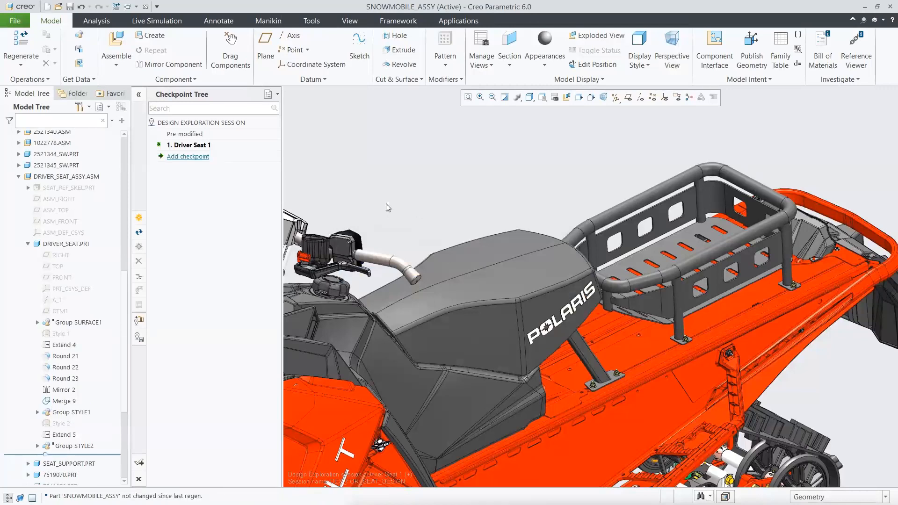
Add a checkpoint named "Driver Seat 2" to the Design Exploration session.
double_click(189, 157)
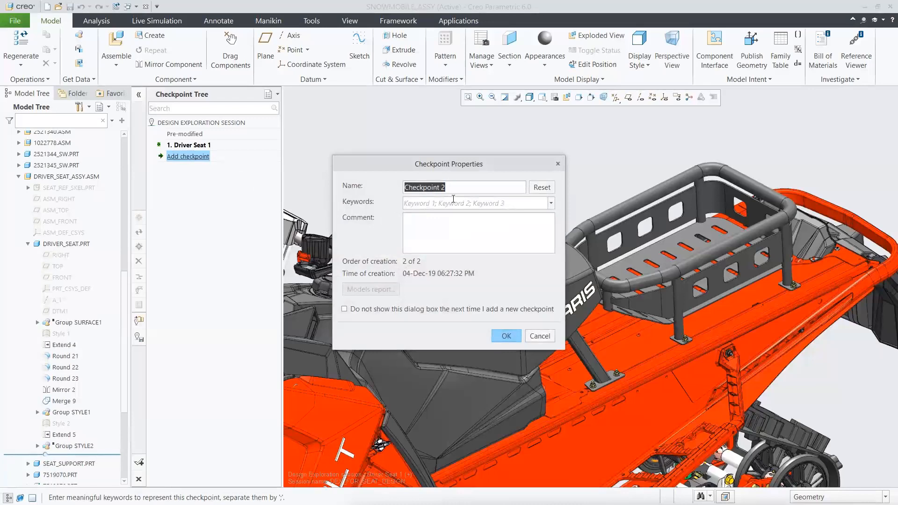
type("Driver Seat")
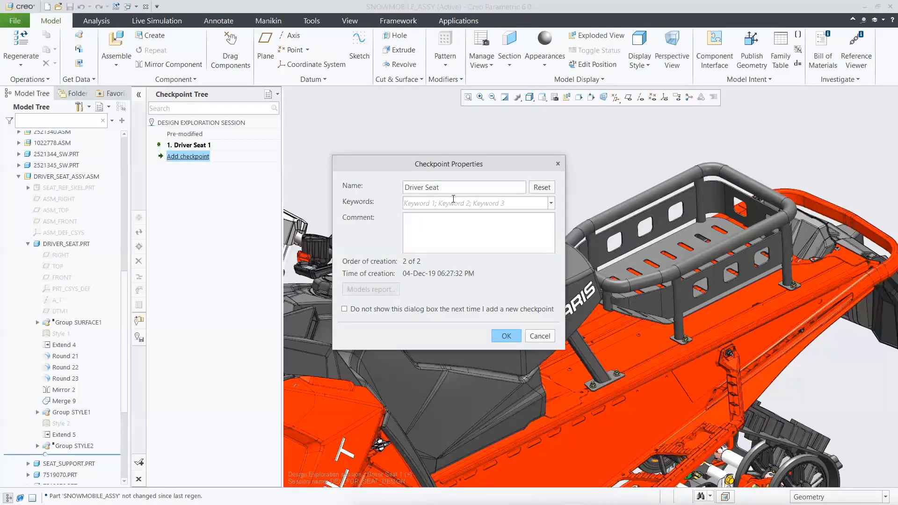
left_click(507, 337)
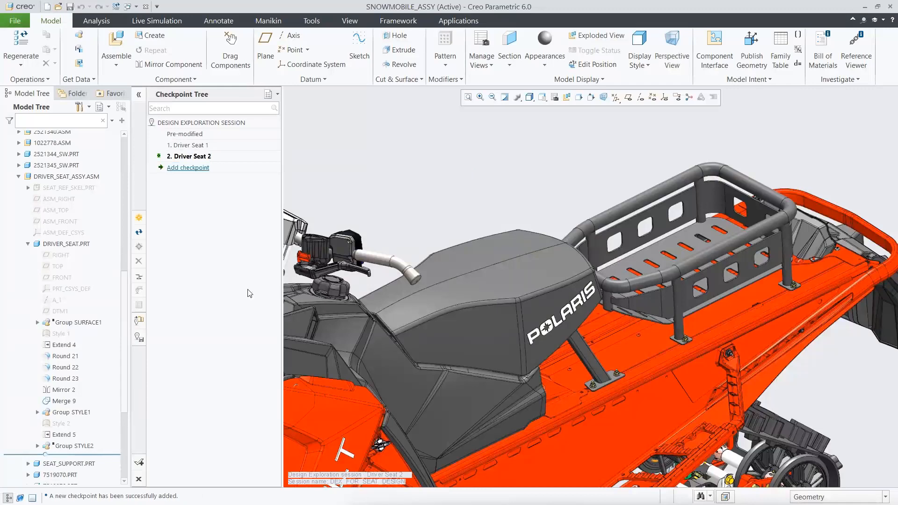
Suppress Group STYLE1 and resume Group STYLE2 in DRIVER_SEAT.PRT to switch the seat to its third shape.
left_click(78, 413)
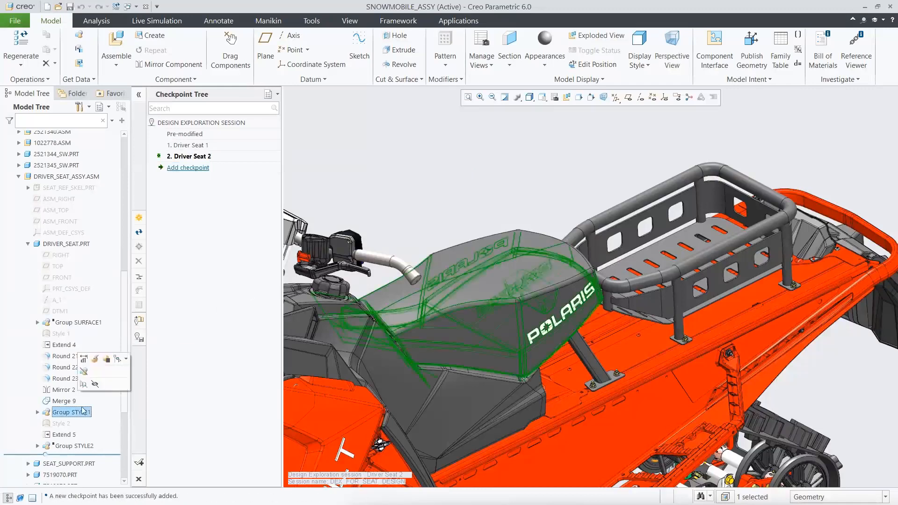
left_click(111, 364)
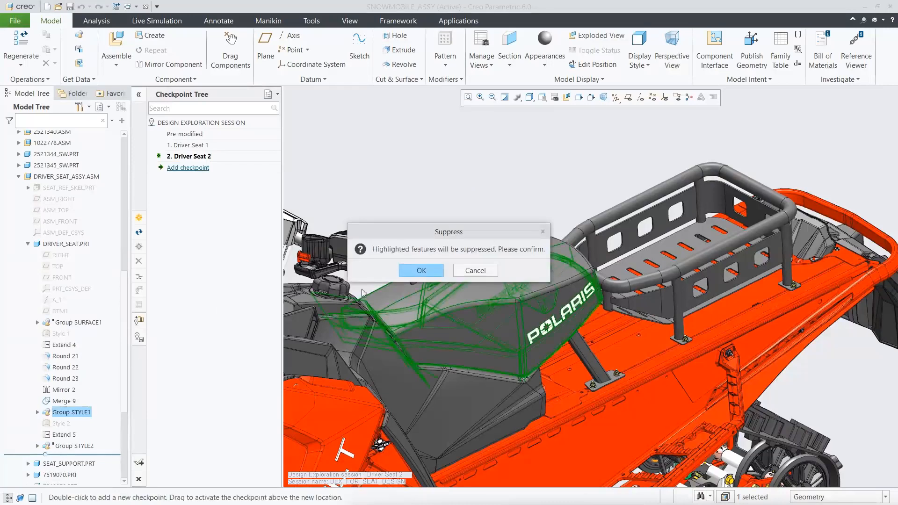
left_click(415, 268)
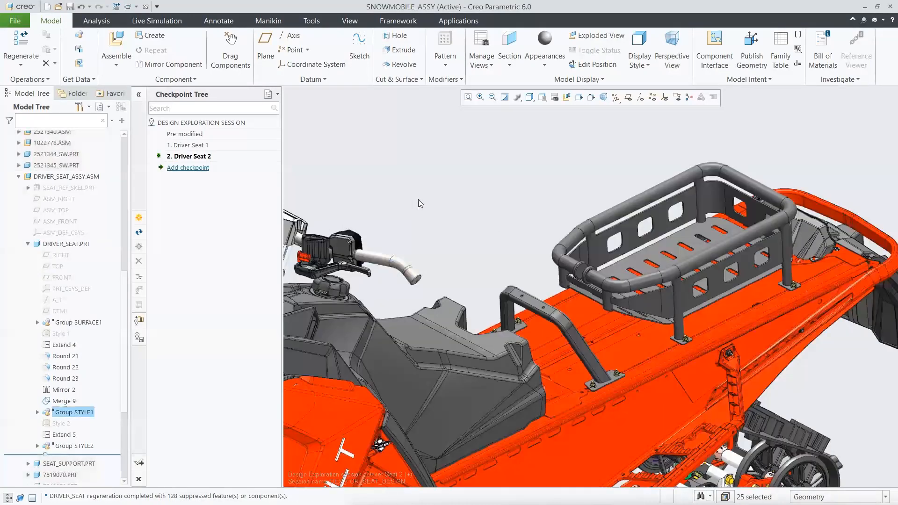
left_click(418, 199)
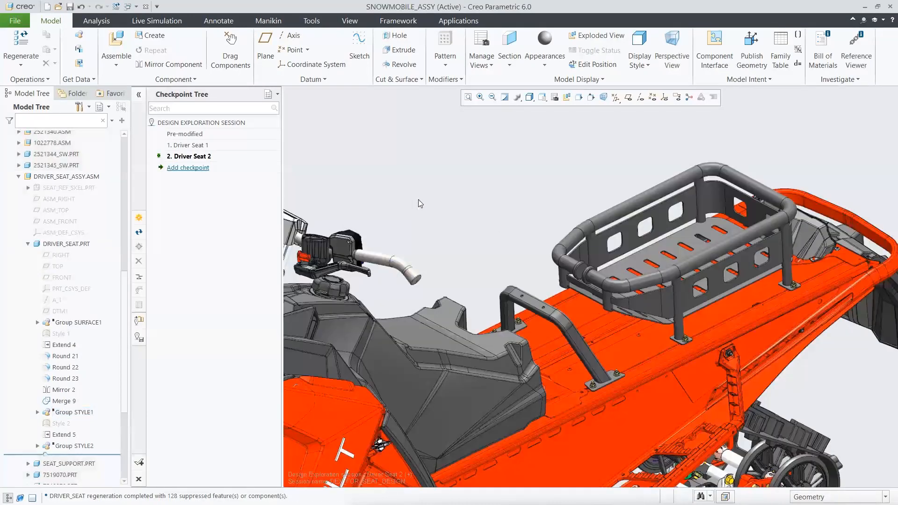
left_click(84, 447)
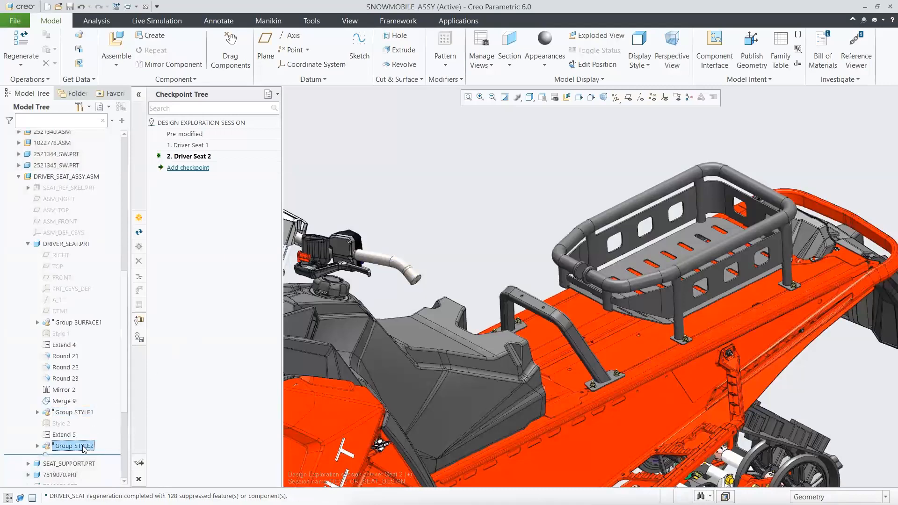
left_click(91, 403)
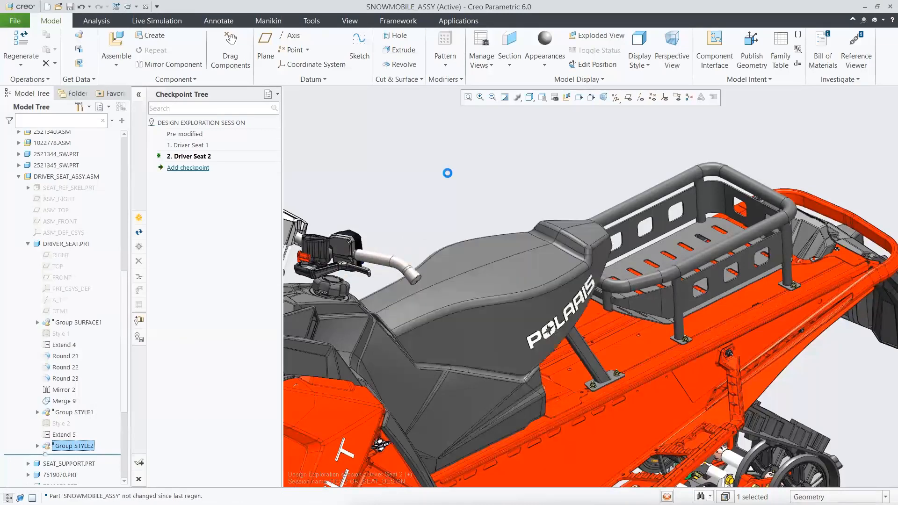
Add a checkpoint named "Driver Seat 3" and collapse DRIVER_SEAT.PRT in the model tree.
double_click(188, 168)
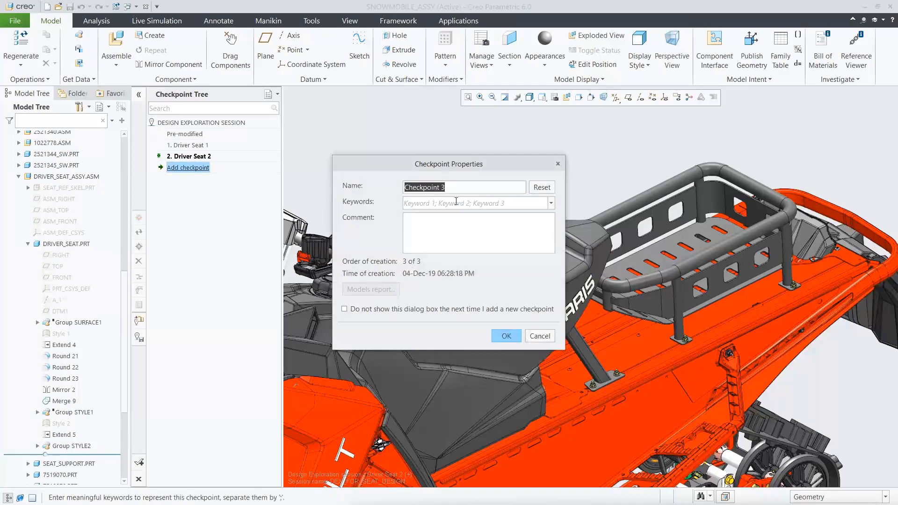
type("Driver Sea")
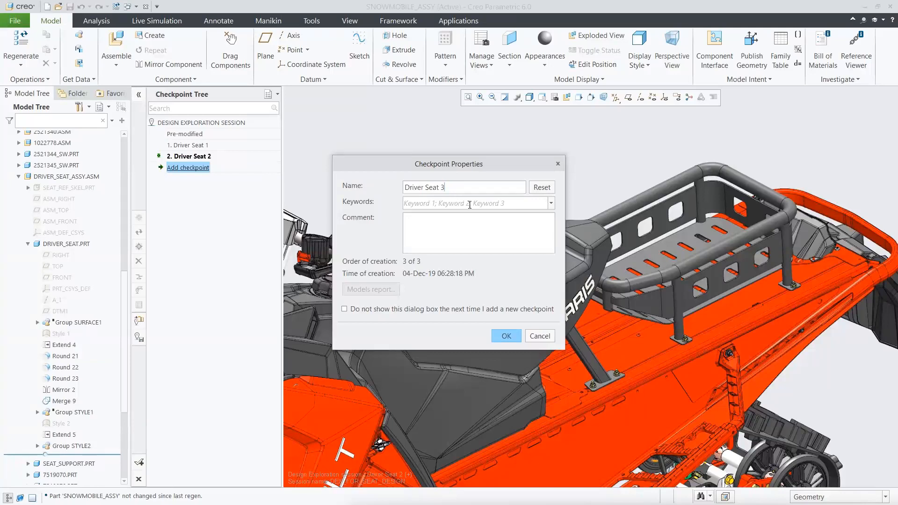
left_click(498, 335)
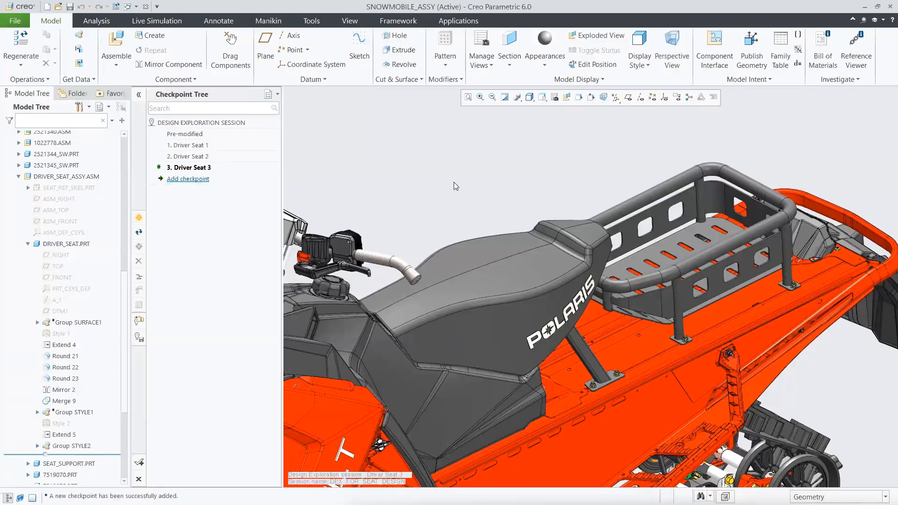
left_click(28, 244)
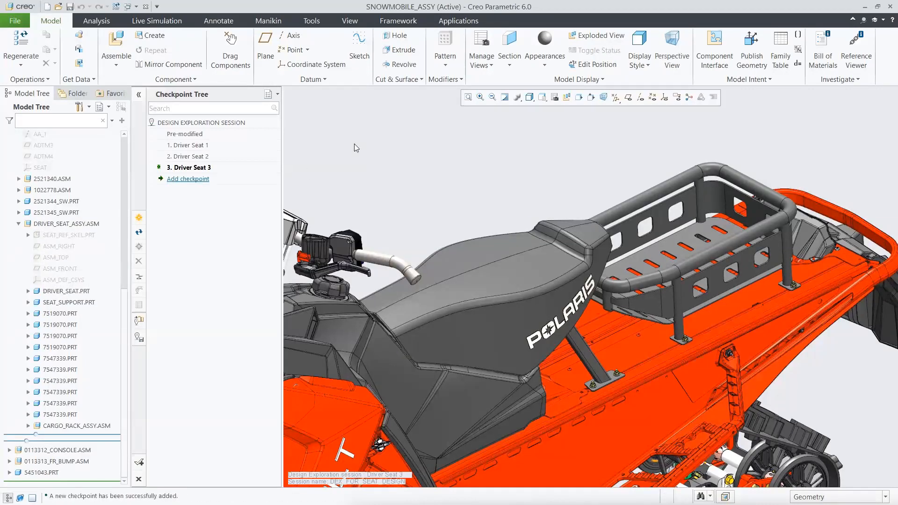
Activate the Pre-modified checkpoint and delete CARGO_RACK_ORIGIN.ASM from 2685716_SEAT_ASSY.ASM in the fuel assembly.
double_click(196, 136)
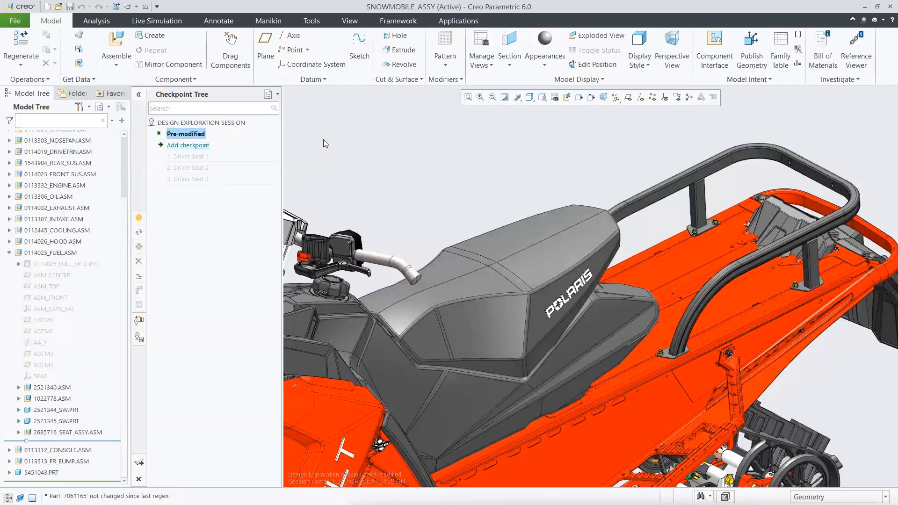
left_click(19, 432)
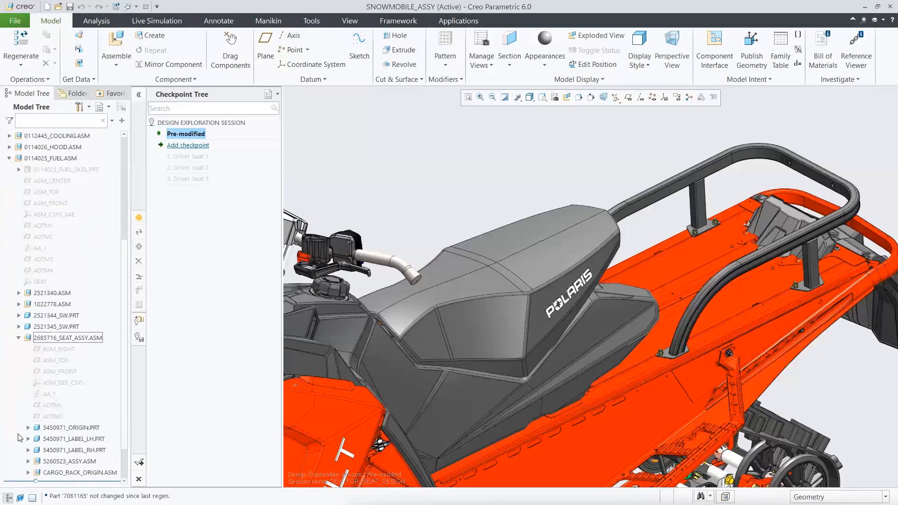
left_click(73, 472)
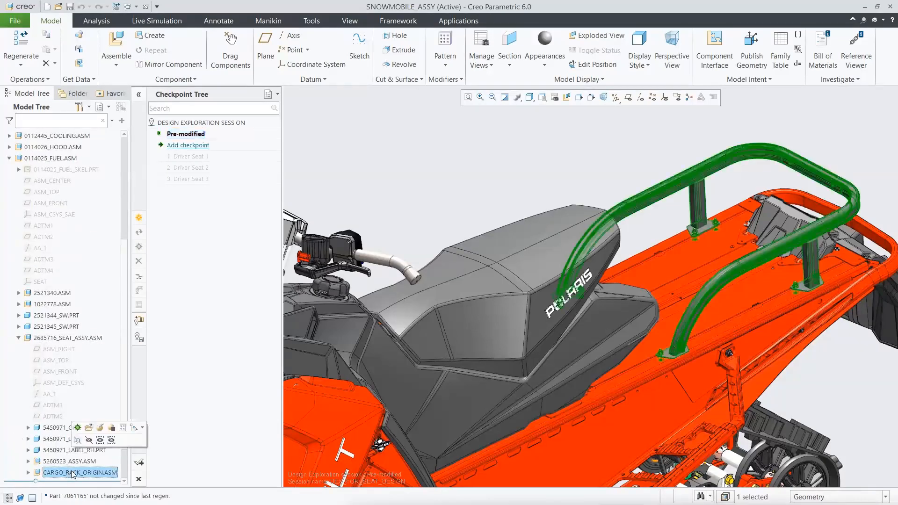
right_click(72, 473)
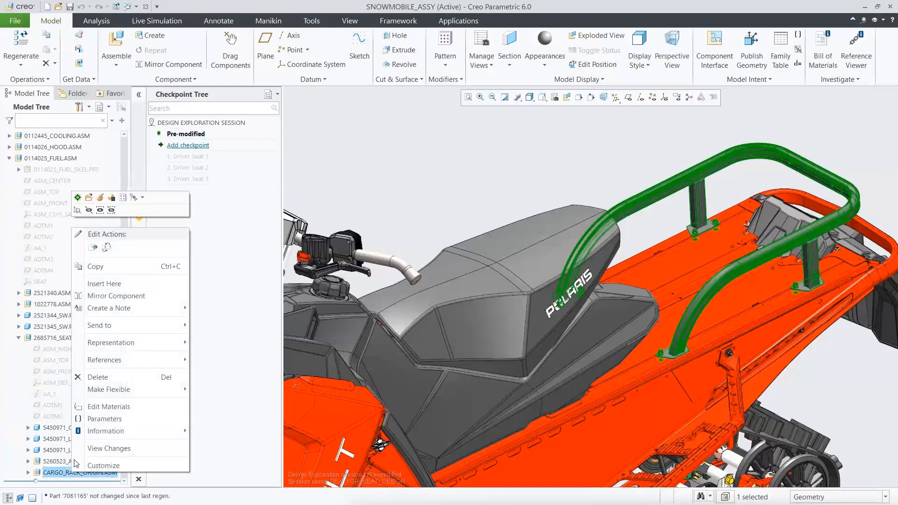
left_click(98, 377)
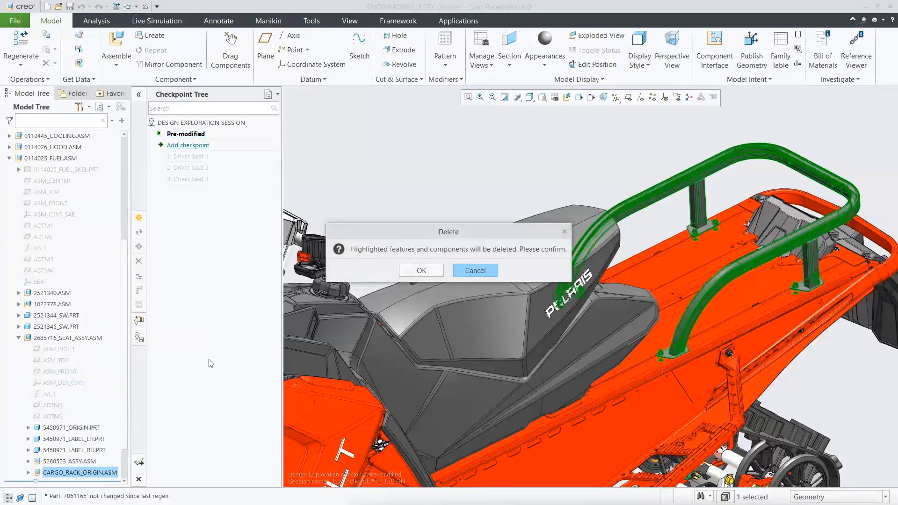
left_click(421, 271)
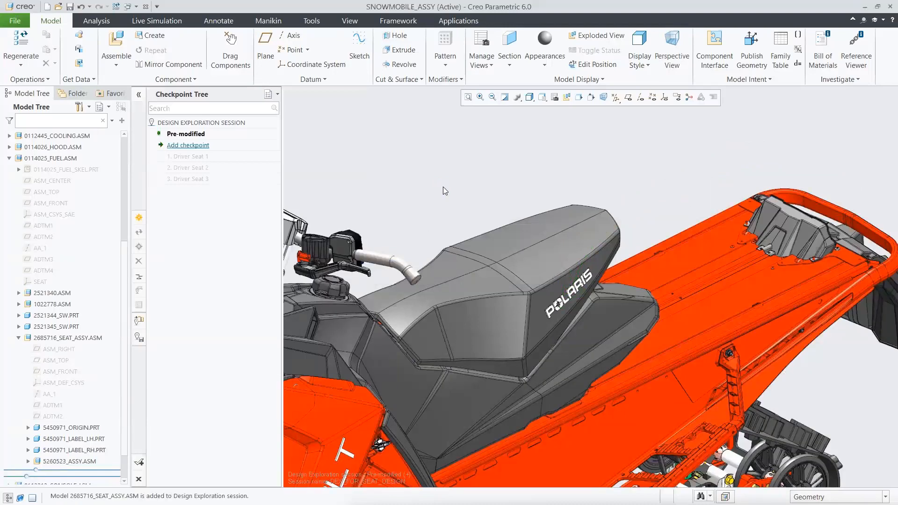
left_click(19, 338)
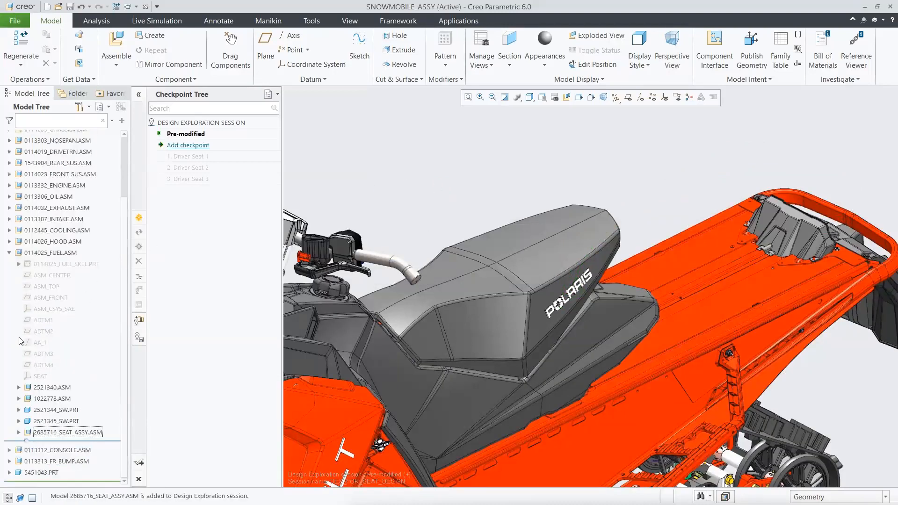
left_click(10, 253)
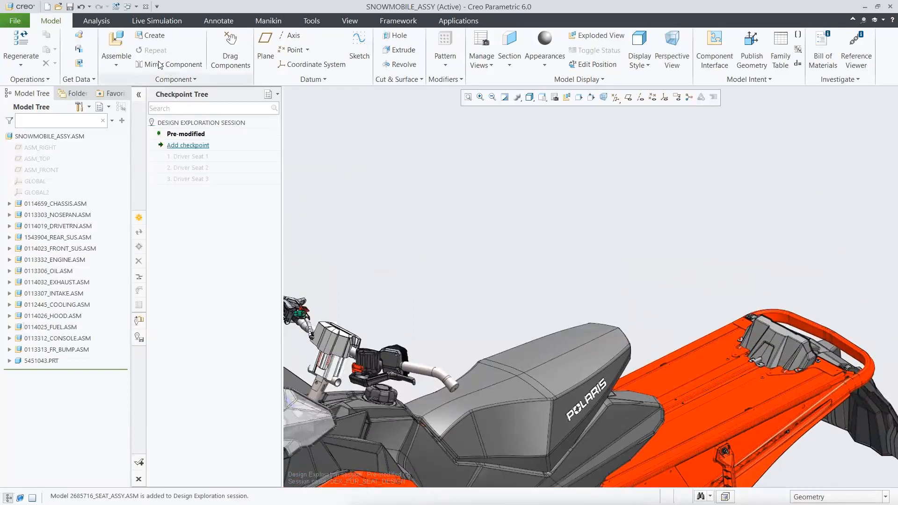
Search the DEX_Demo folder for "pass" and bring 2883569a_passenger.asm into SNOWMOBILE_ASSY for placement.
left_click(116, 42)
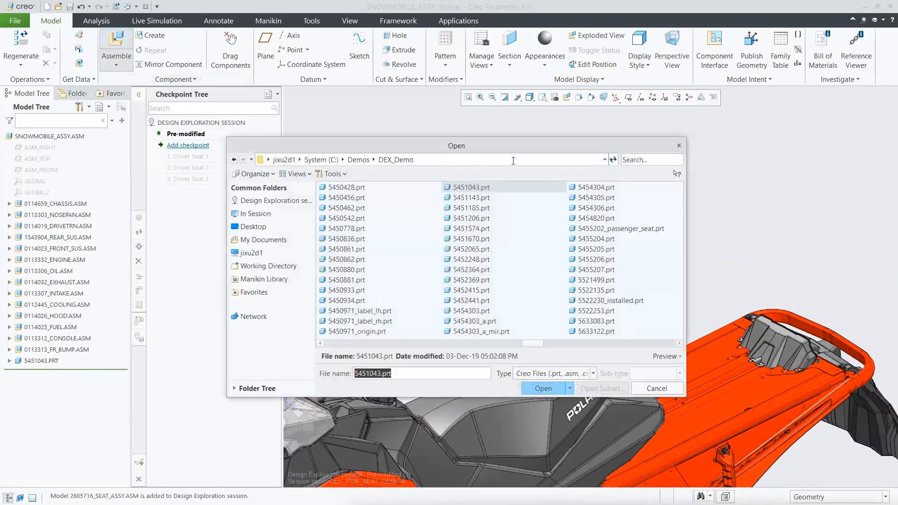
left_click(646, 159)
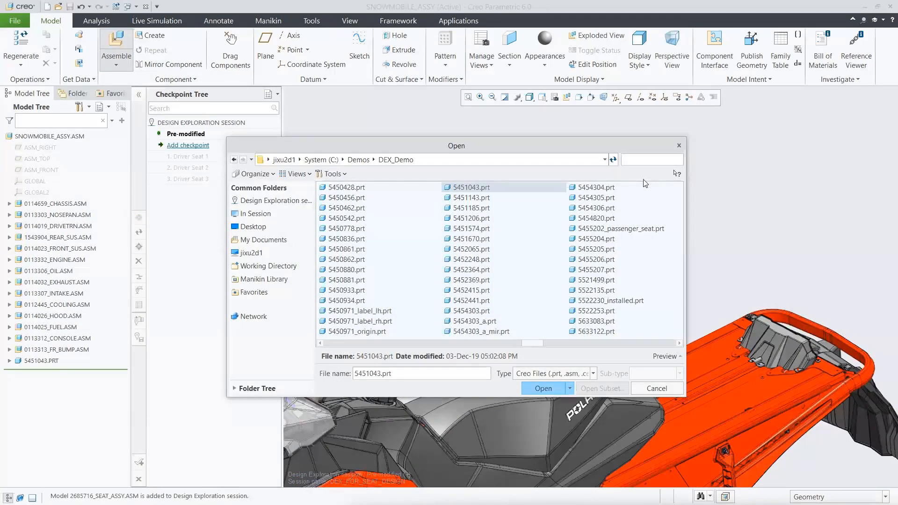
type("pass")
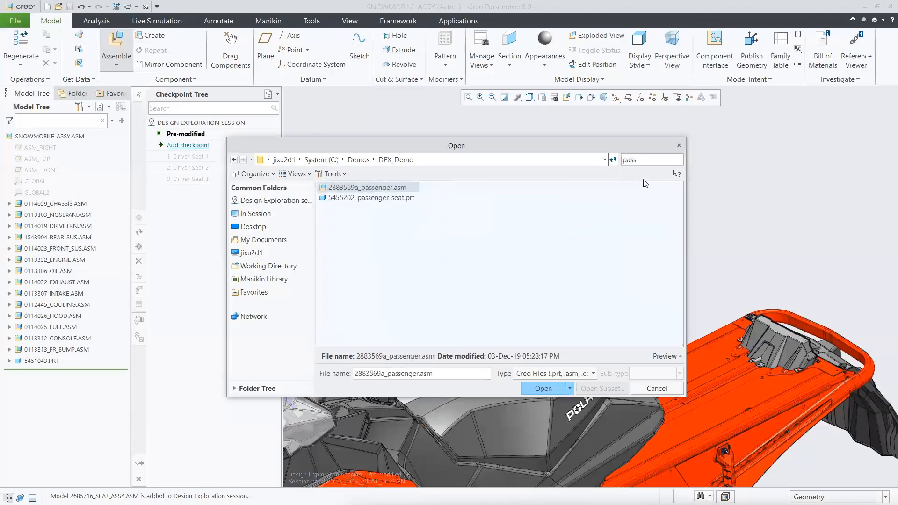
left_click(385, 187)
left_click(538, 391)
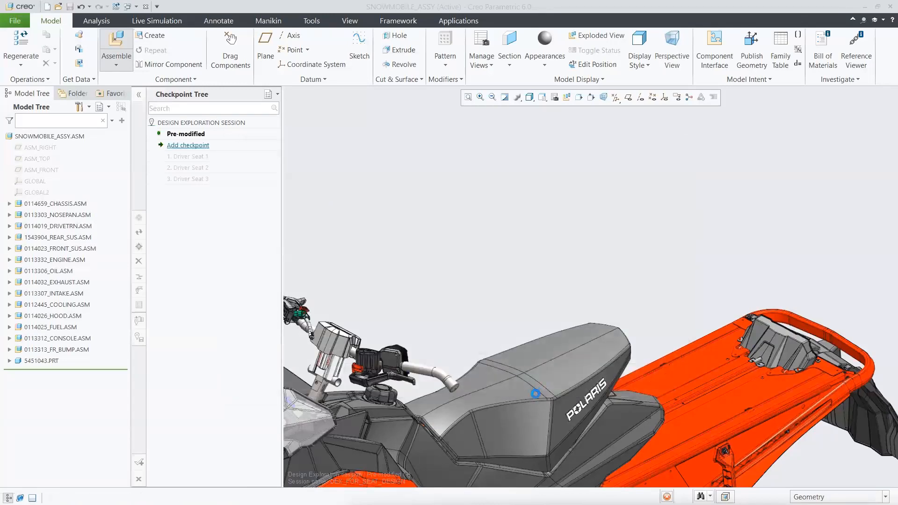
Place the passenger seat assembly in SNOWMOBILE_ASSY with a Default constraint.
right_click(721, 153)
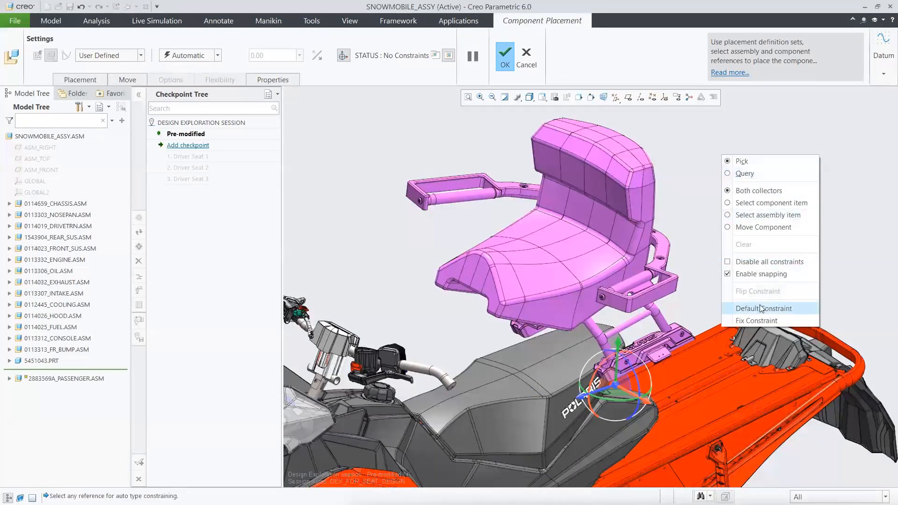
left_click(761, 308)
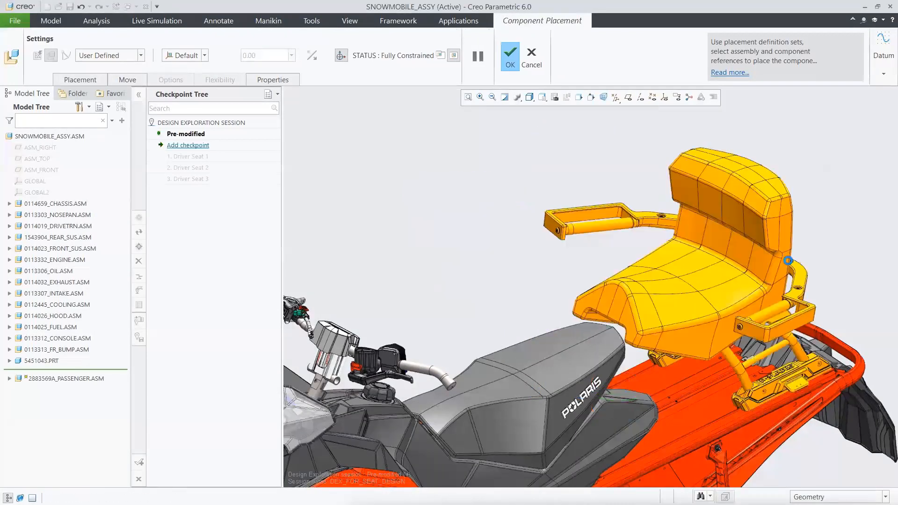
left_click(509, 59)
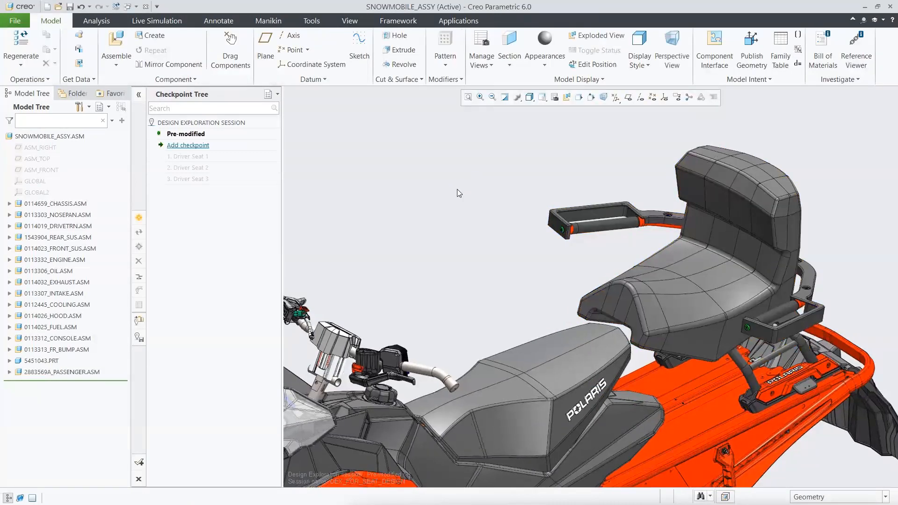
Add a checkpoint named "Passenger Seat short" below the Pre-modified checkpoint.
left_click(209, 146)
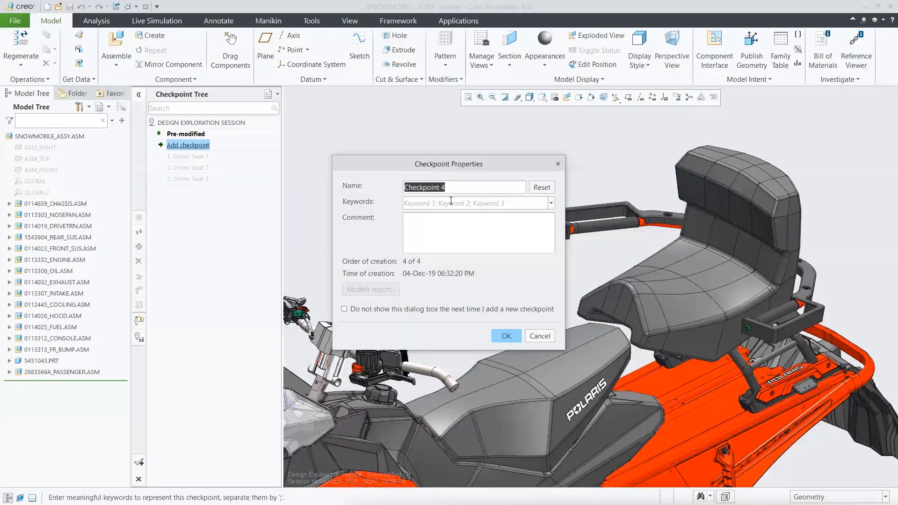
type("Passenger Seat short")
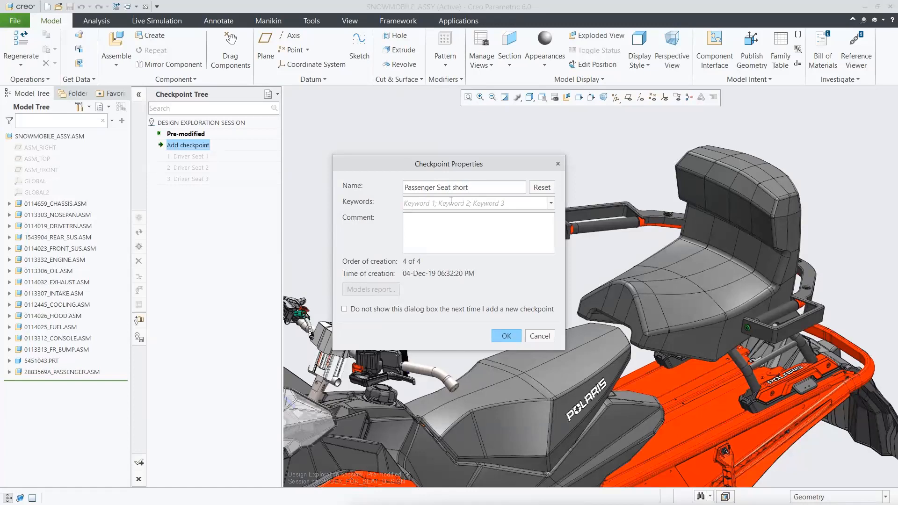
left_click(507, 334)
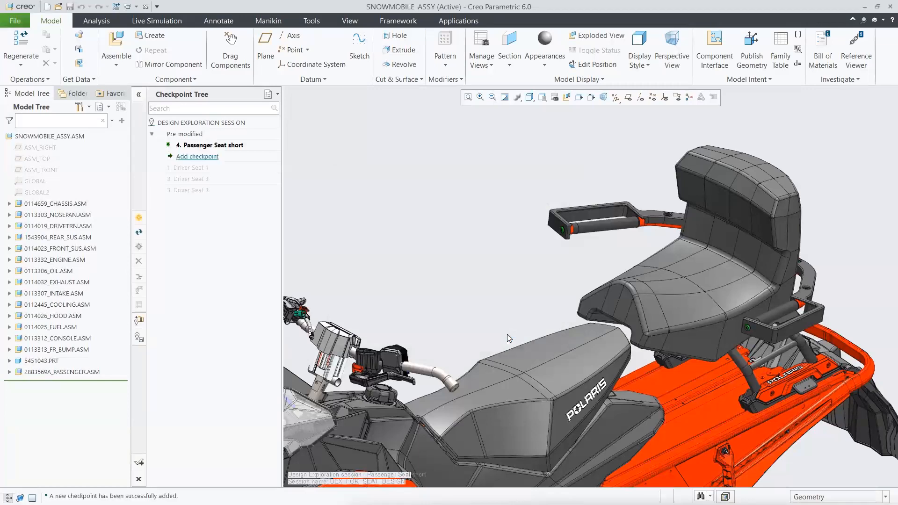
Edit Freestyle 1 of 5455202_PASSENGER_SEAT.PRT and move the backrest's top edges upward to make the backrest taller.
left_click(698, 263)
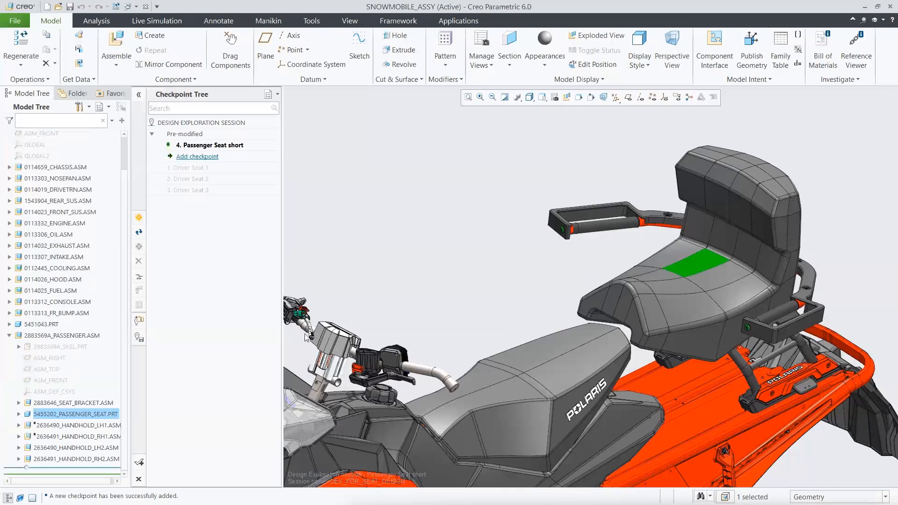
left_click(18, 414)
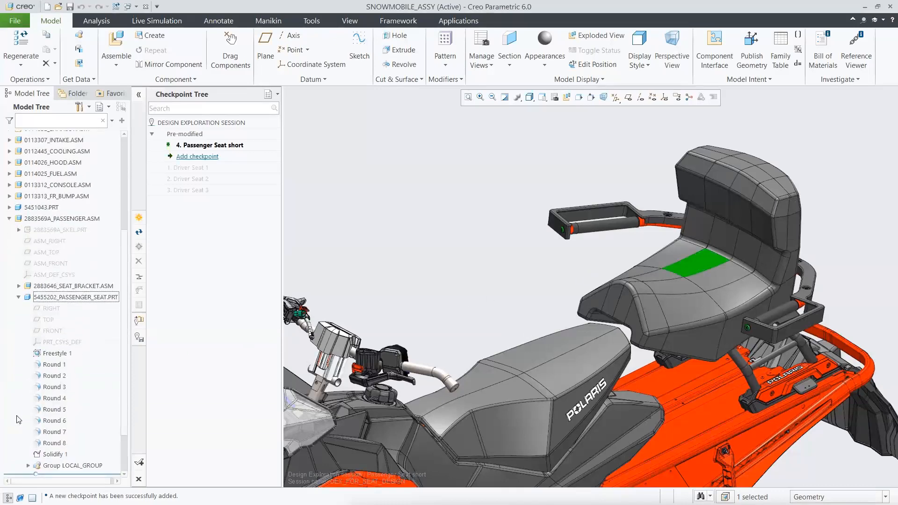
left_click(55, 354)
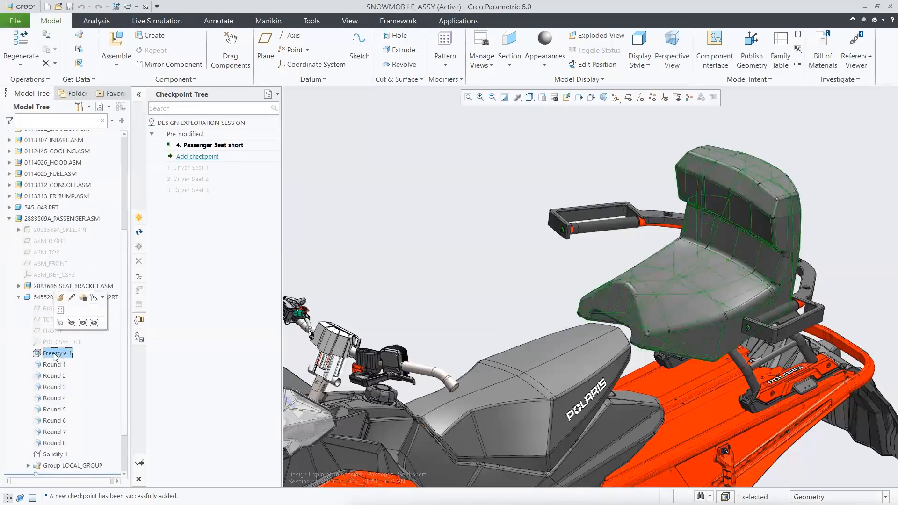
left_click(60, 297)
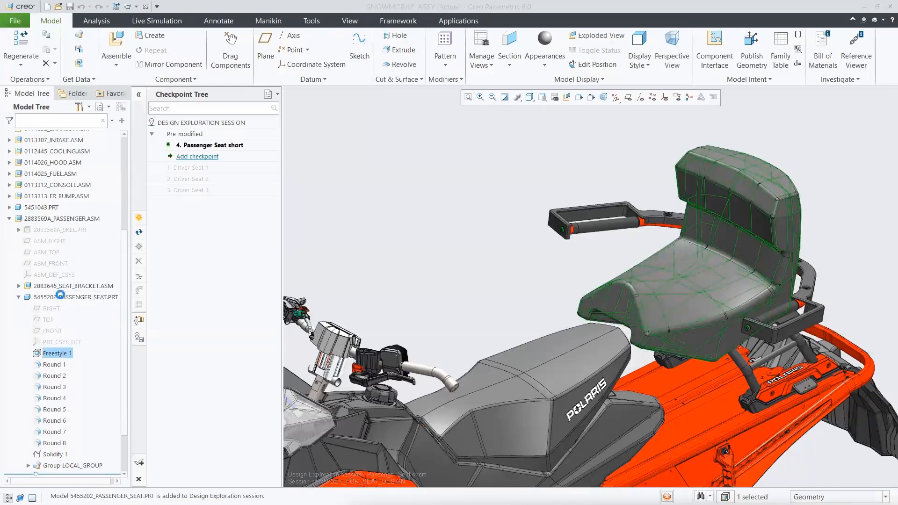
key("ctrl+d")
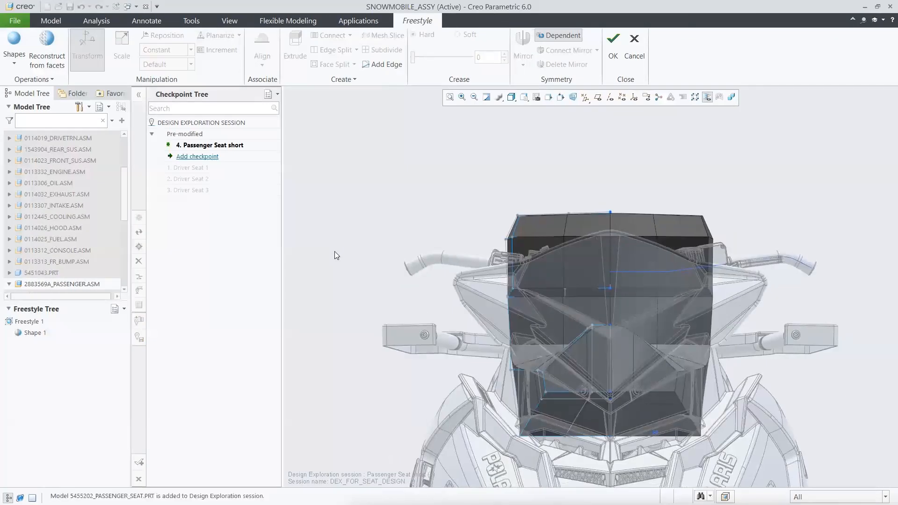
left_click_drag(497, 188, 633, 224)
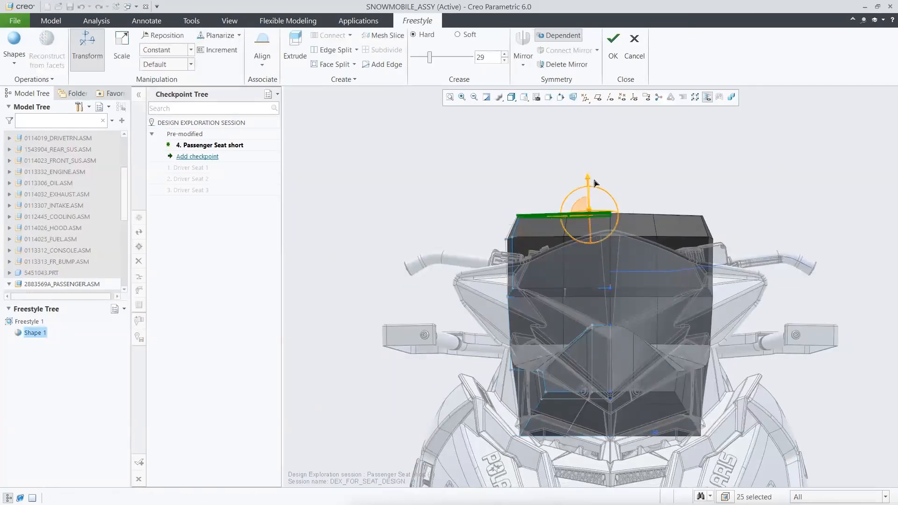
left_click_drag(590, 182, 592, 137)
left_click(473, 164)
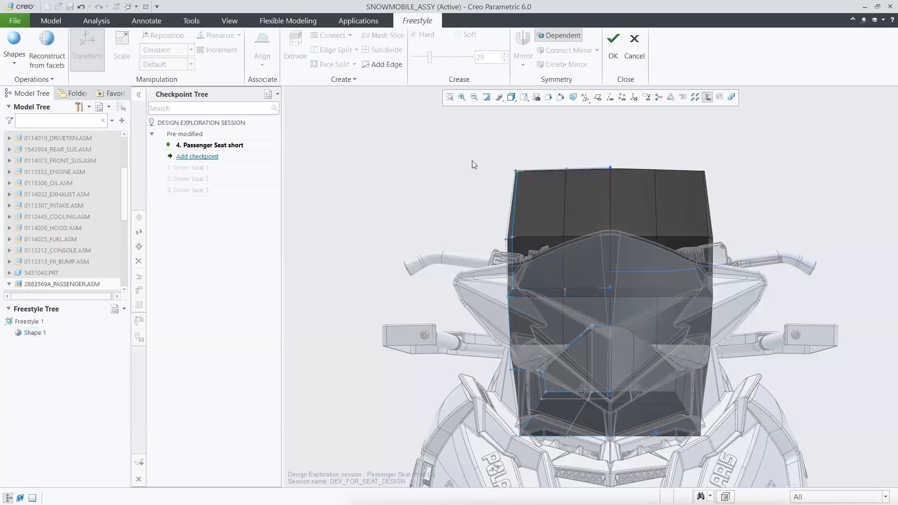
Raise the middle of the backrest's top edge to arch it and accept the Freestyle changes.
mouse_move(531, 185)
left_mouse_down()
mouse_move(526, 169)
mouse_move(527, 179)
left_mouse_up()
left_click_drag(528, 179, 586, 140)
left_click(585, 139)
key("0")
key("2")
key("p")
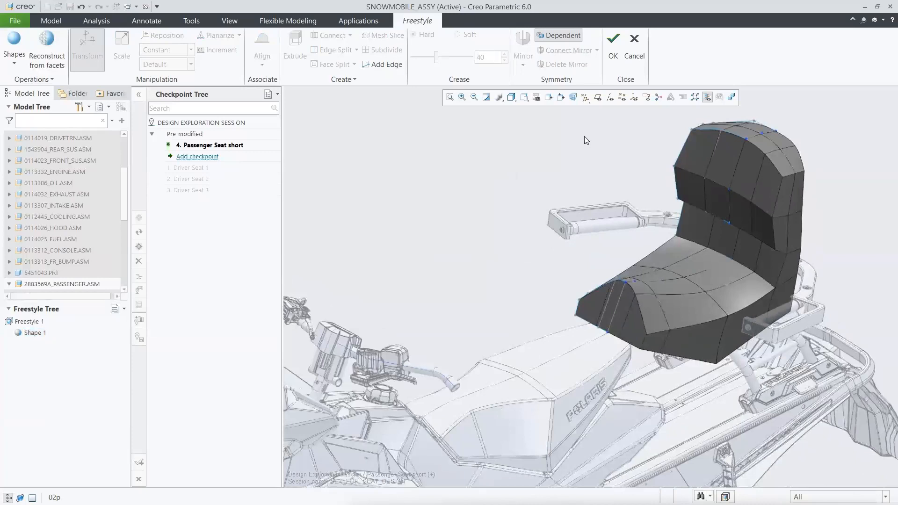
left_click(609, 59)
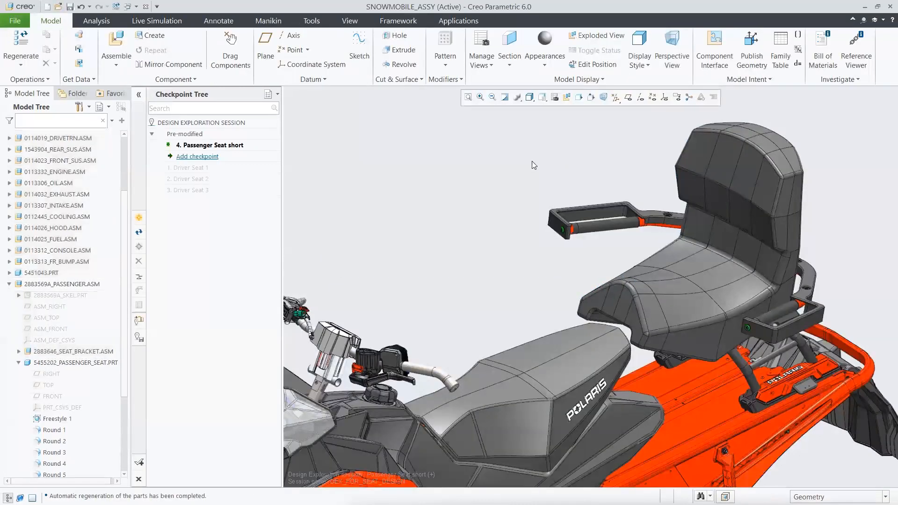
Suppress 2636490_HANDHOLD_LH2.ASM and 2636491_HANDHOLD_RH2.ASM in the passenger assembly.
left_click(19, 363)
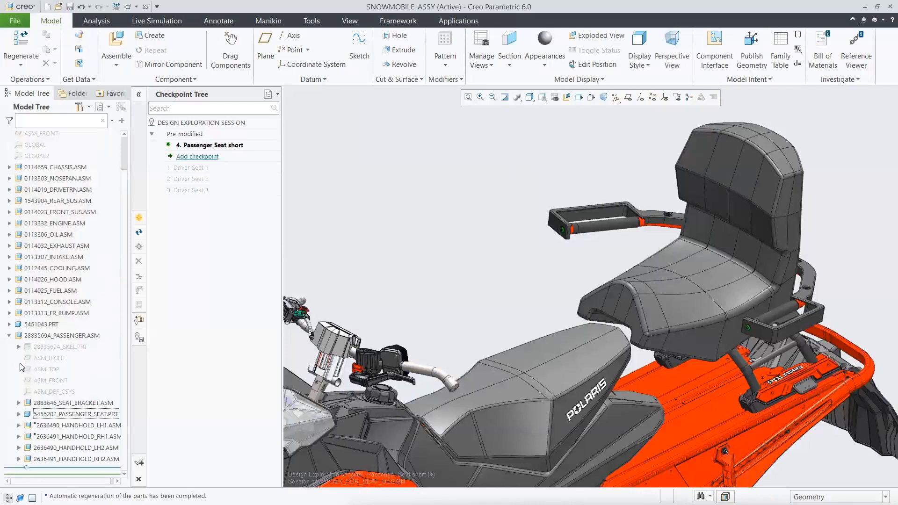
left_click(61, 449)
left_click(62, 459, "ctrl")
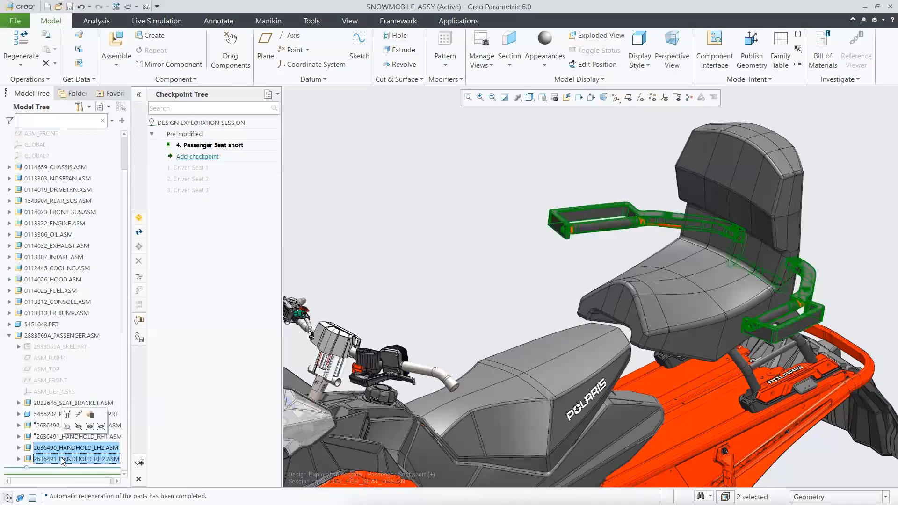
left_click(91, 415)
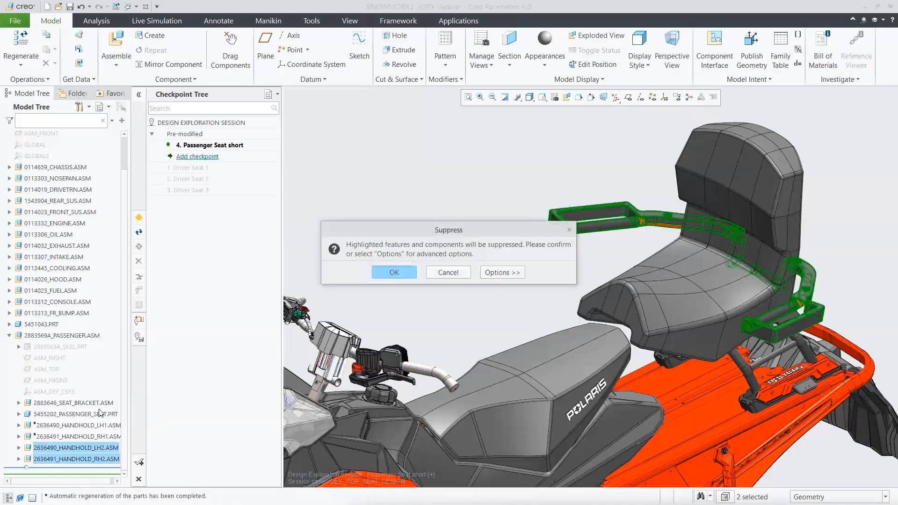
left_click(395, 272)
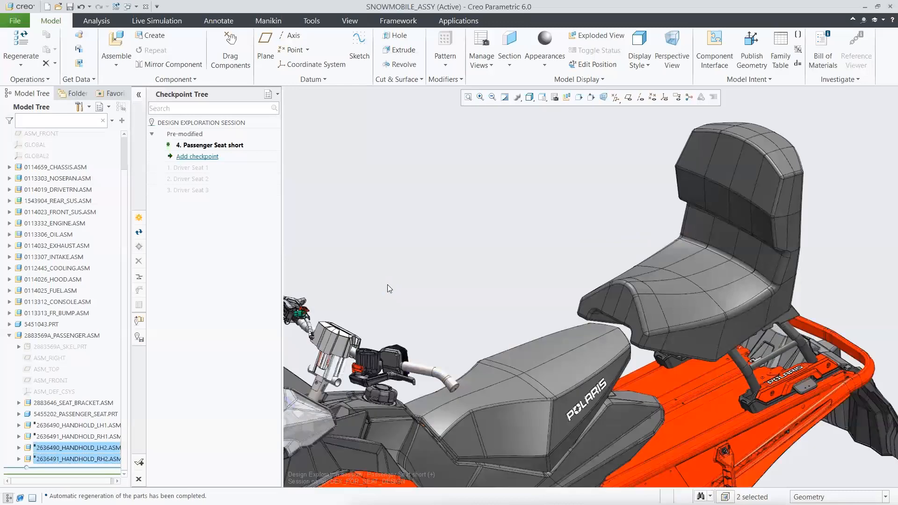
Resume 2636490_HANDHOLD_LH1.ASM and 2636491_HANDHOLD_RH1.ASM, and collapse 2883569A_PASSENGER.ASM in the model tree.
left_click(89, 425)
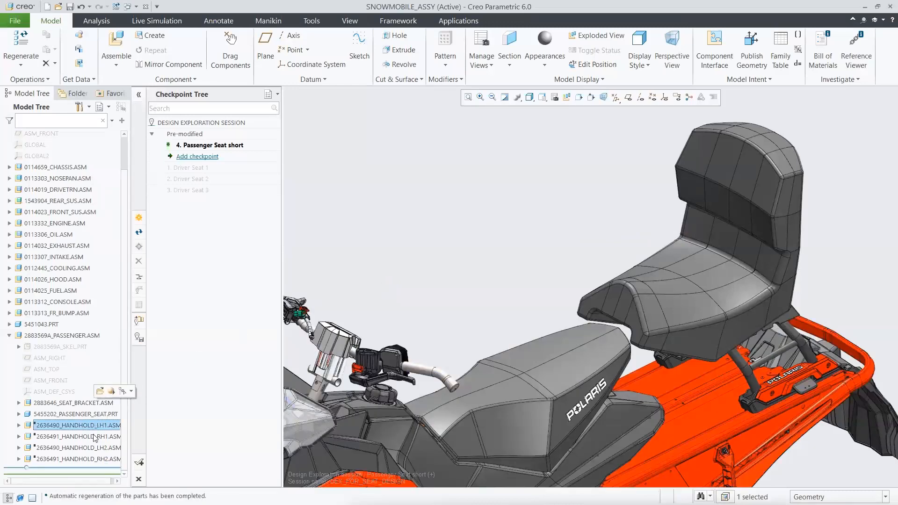
left_click(95, 438, "ctrl")
left_click(101, 405)
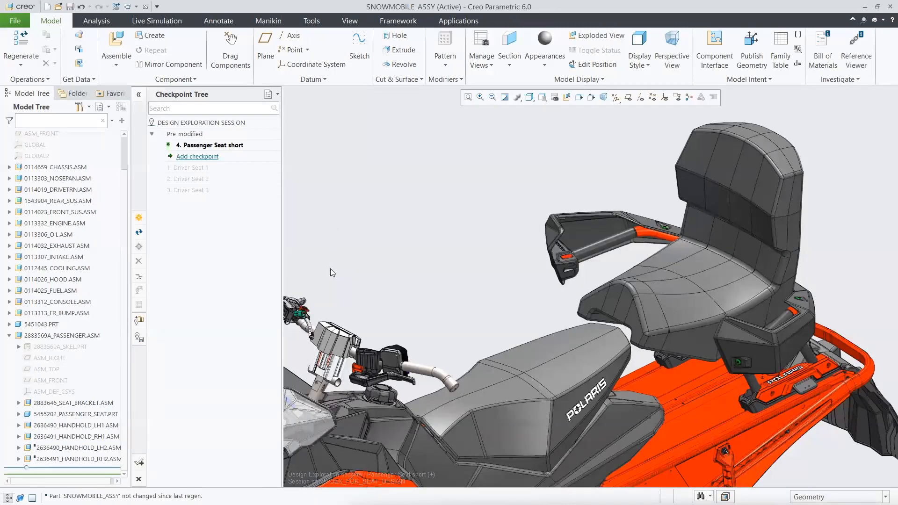
left_click(10, 335)
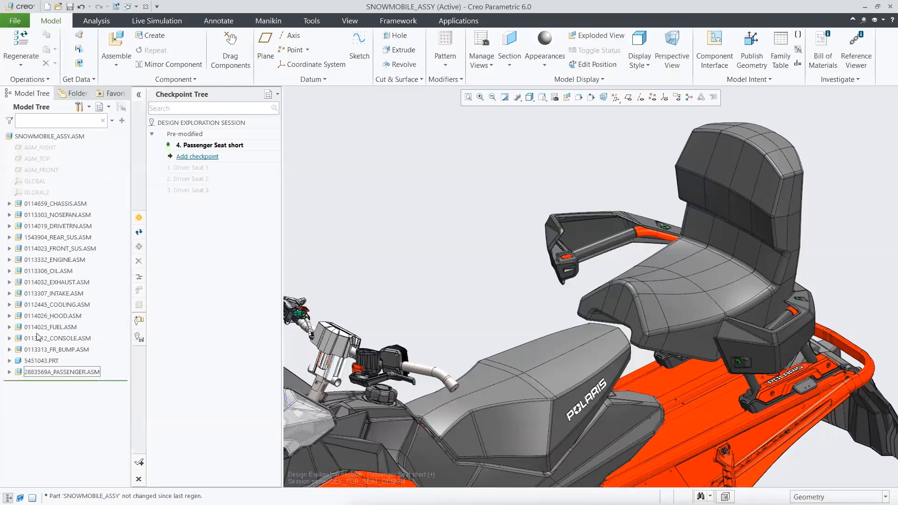
Add a checkpoint named "Passenger Seat high" below Passenger Seat short.
left_click(213, 157)
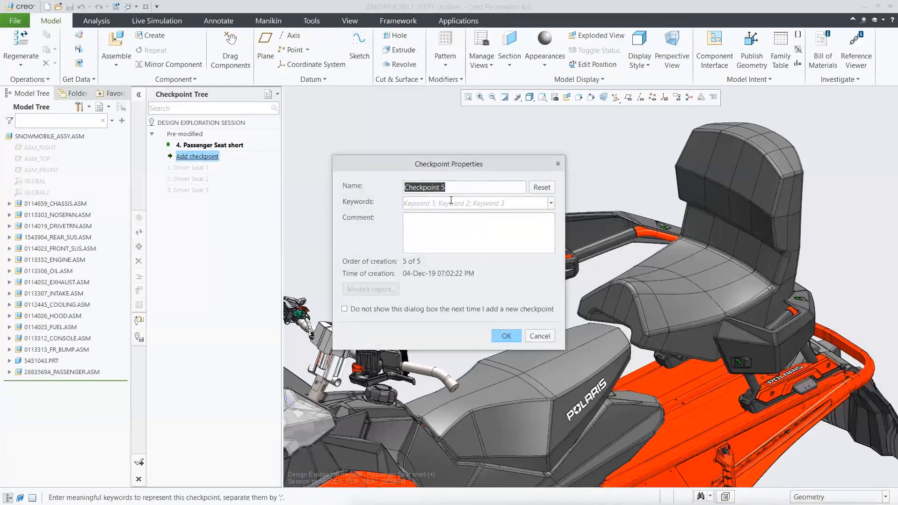
type("Pass")
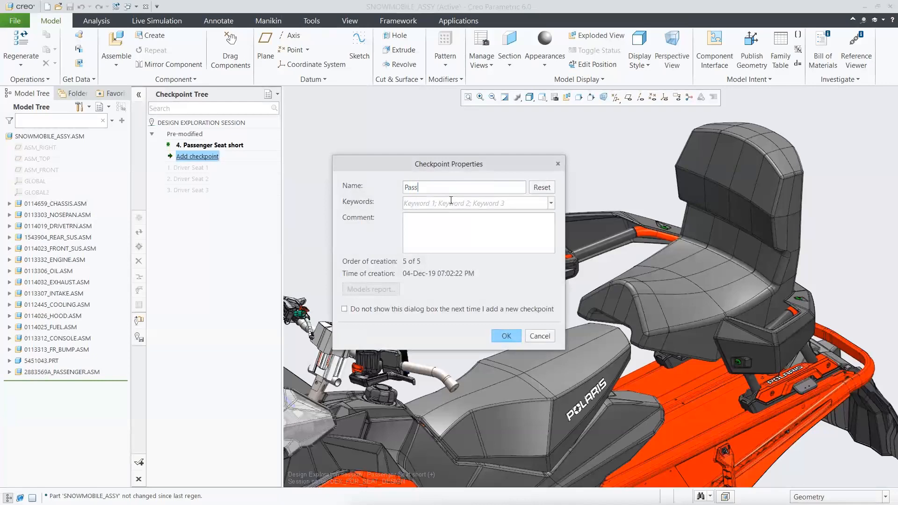
type("enger Seat high")
left_click(508, 338)
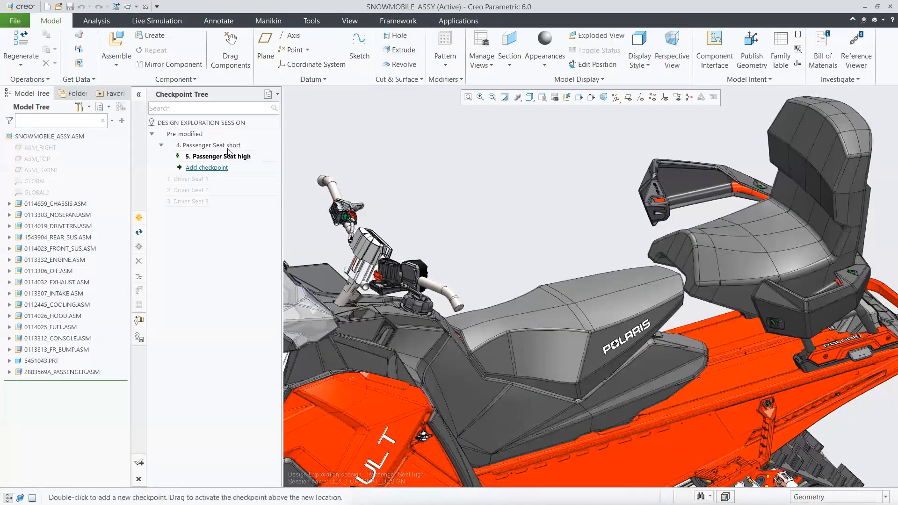
Compare the seat designs by activating Pre-modified, the three Driver Seat checkpoints, Passenger Seat short and Passenger Seat high in turn.
double_click(196, 134)
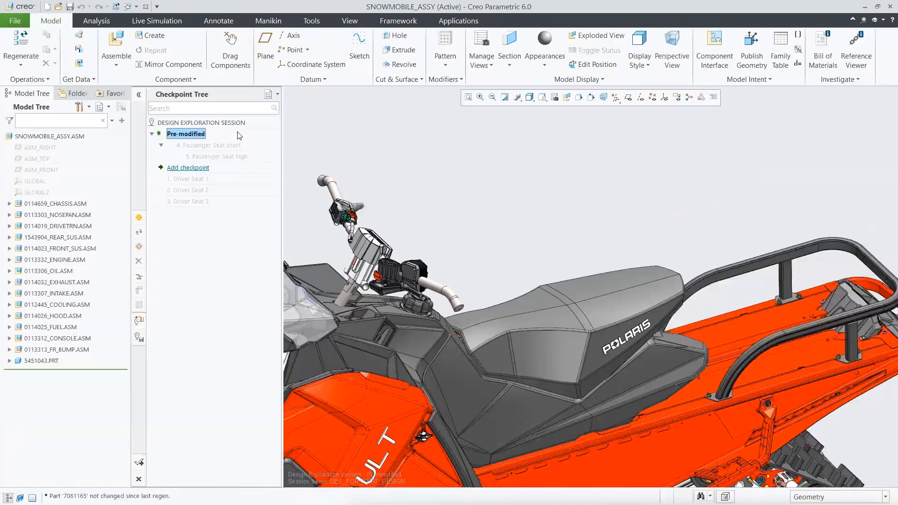
double_click(207, 179)
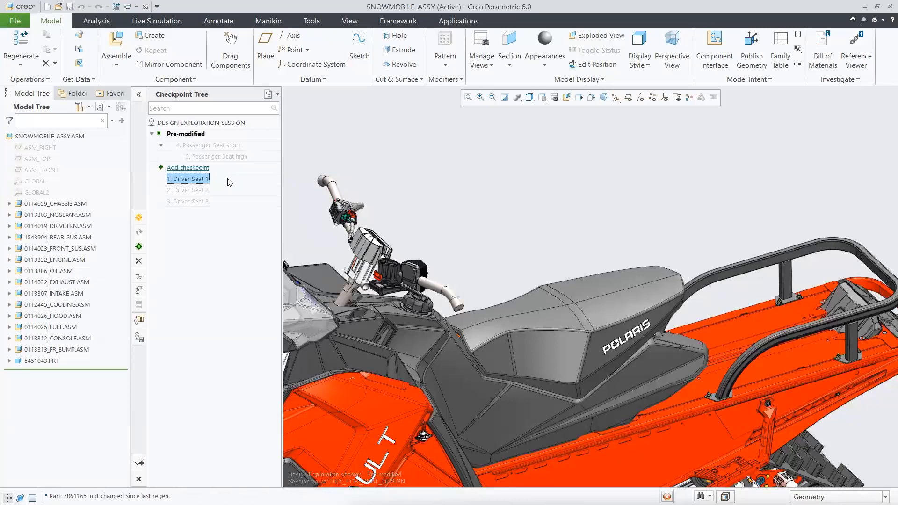
double_click(207, 190)
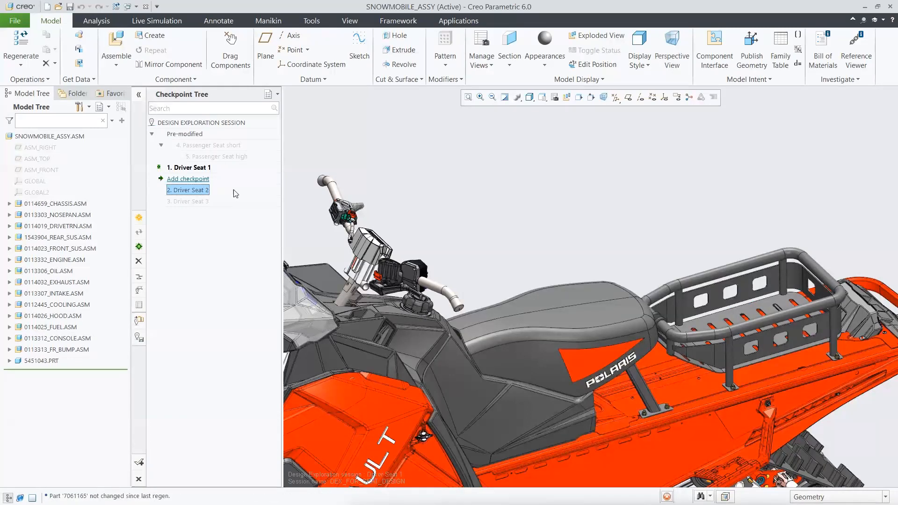
left_click(205, 202)
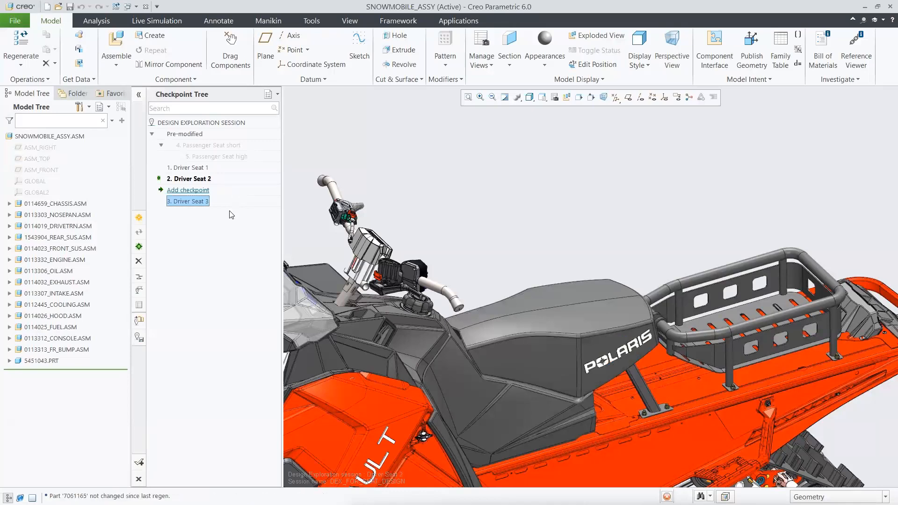
left_click(229, 146)
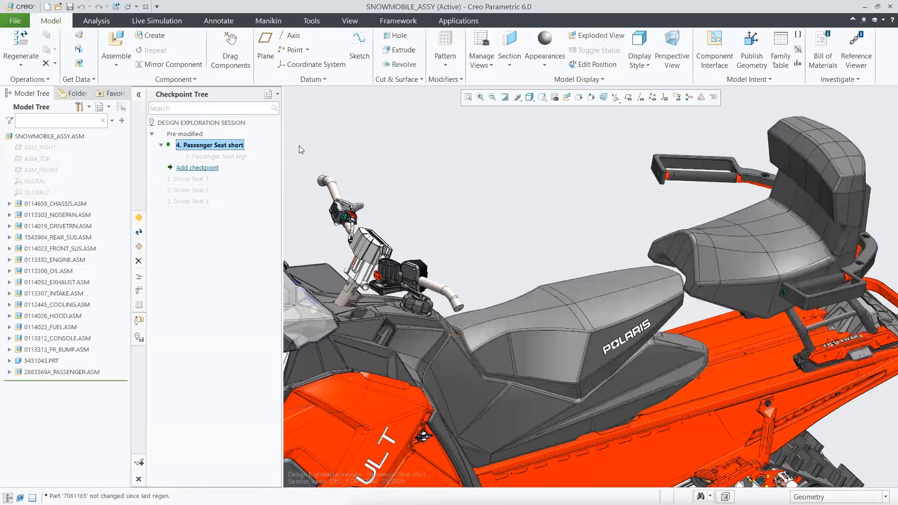
left_click(239, 156)
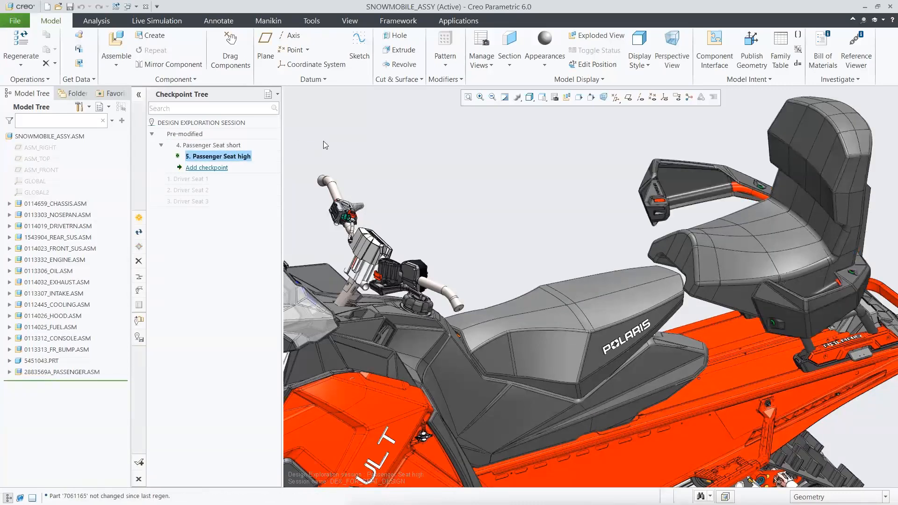
Accept the Design Exploration session with Passenger Seat high, saving it to C:\Demos\DEX_Demo\, and show the whole snowmobile from both sides.
left_click(139, 463)
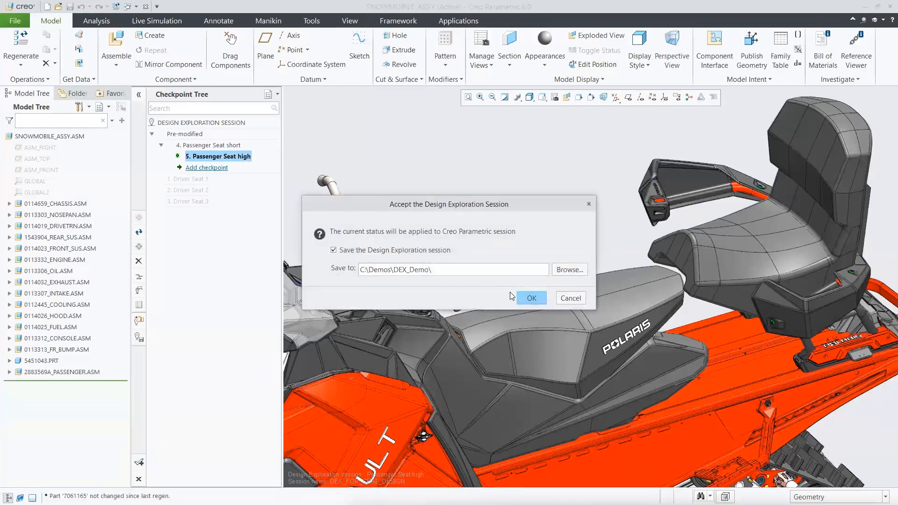
left_click(531, 300)
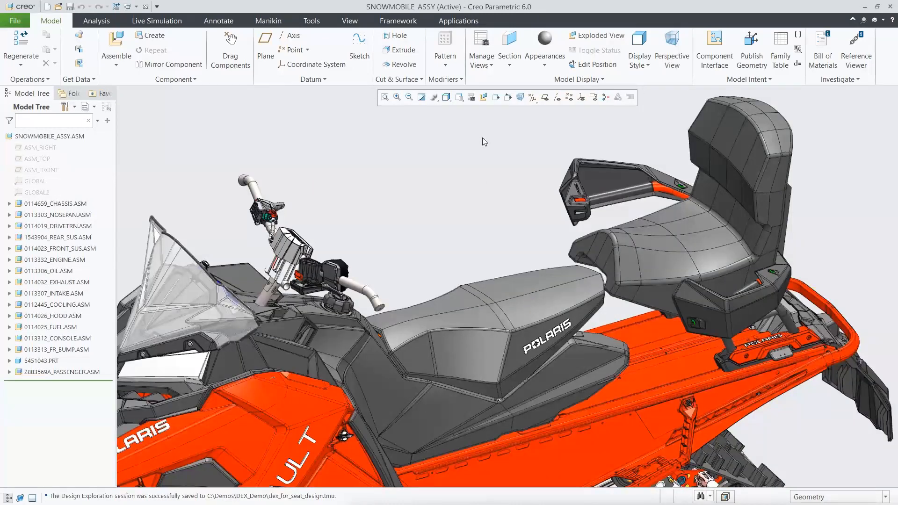
key("ctrl+d")
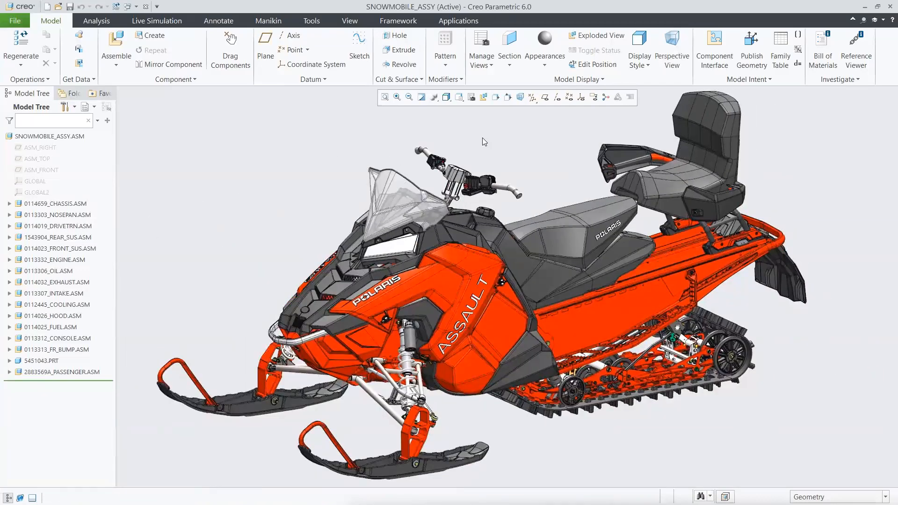
key("F4")
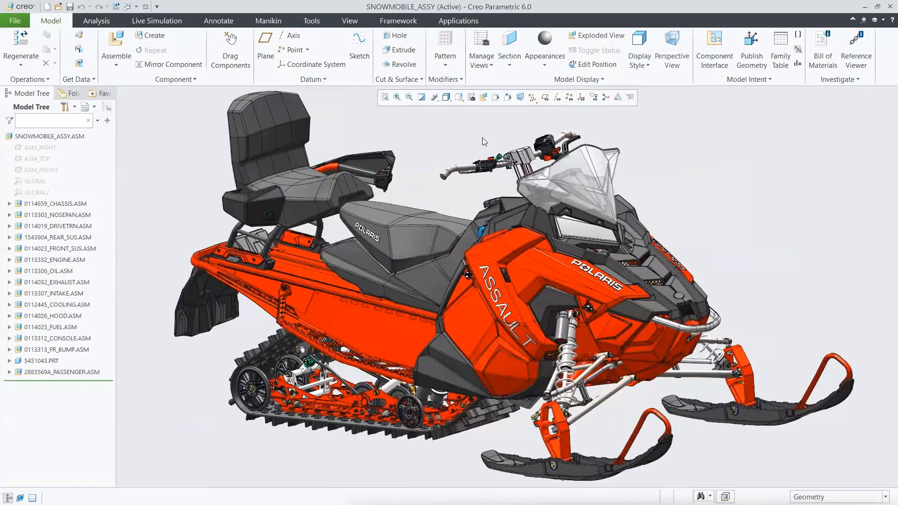